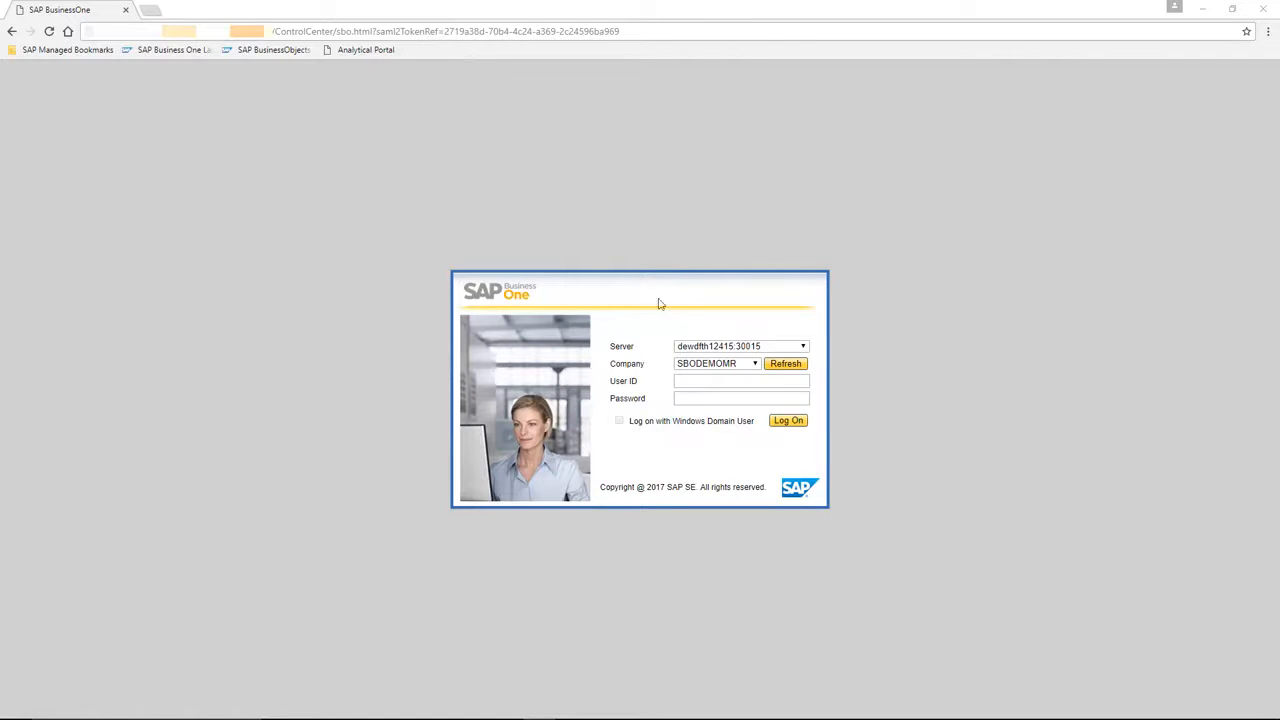
Log on to the SBODEMOMR company as the manager user with the account password.
left_click(742, 382)
type("manager")
key("Tab")
type("1234")
left_click(785, 421)
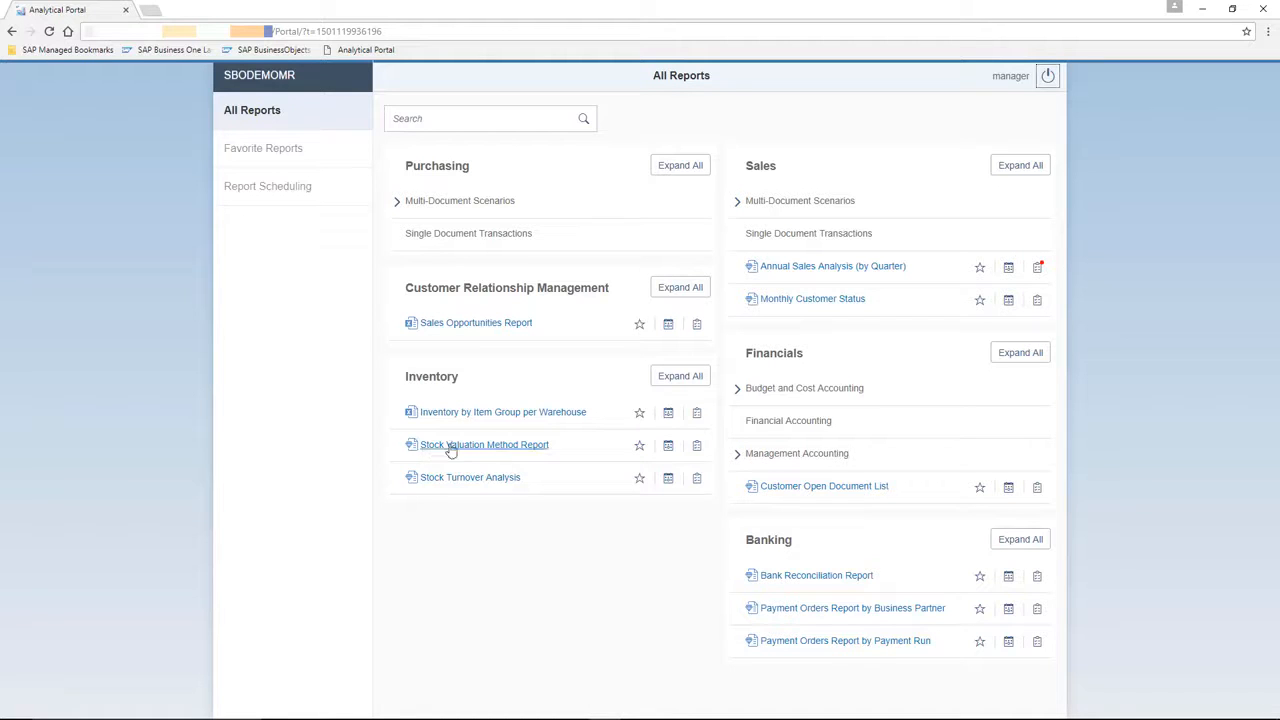
Star Sales Opportunities Report and Annual Sales Analysis (by Quarter), check Favorite Reports, then return to All Reports.
left_click(638, 330)
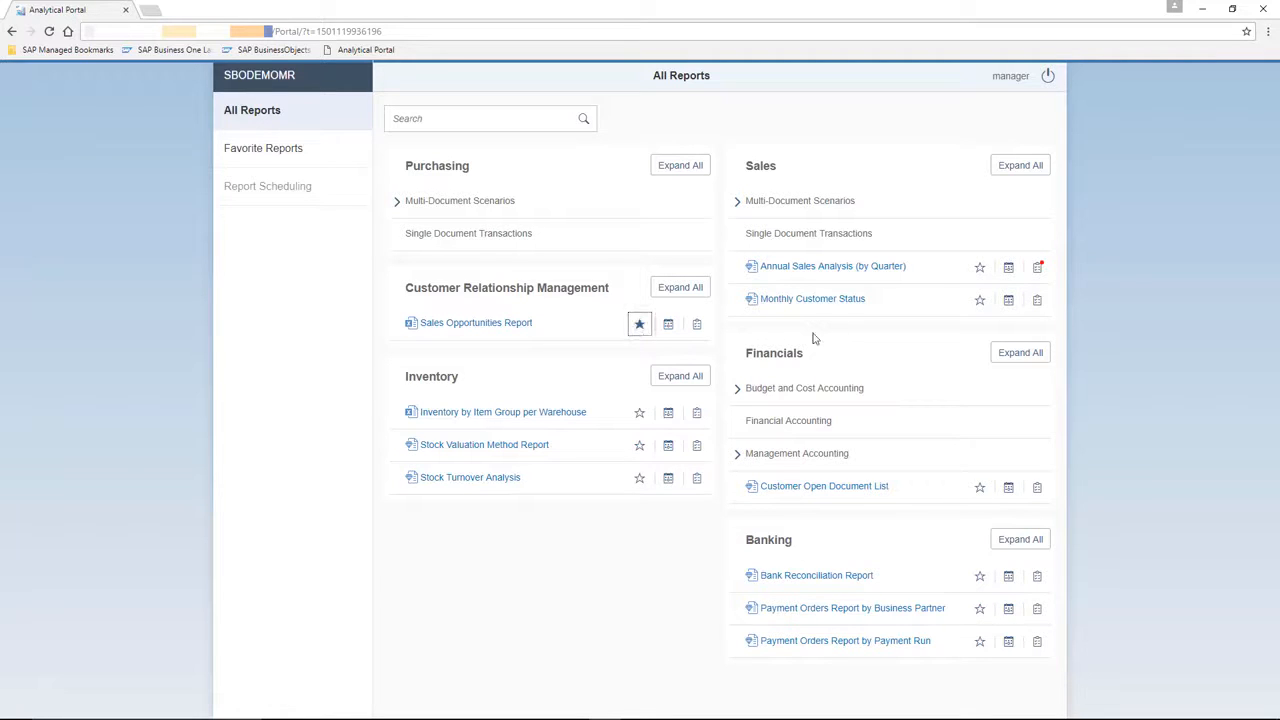
left_click(979, 270)
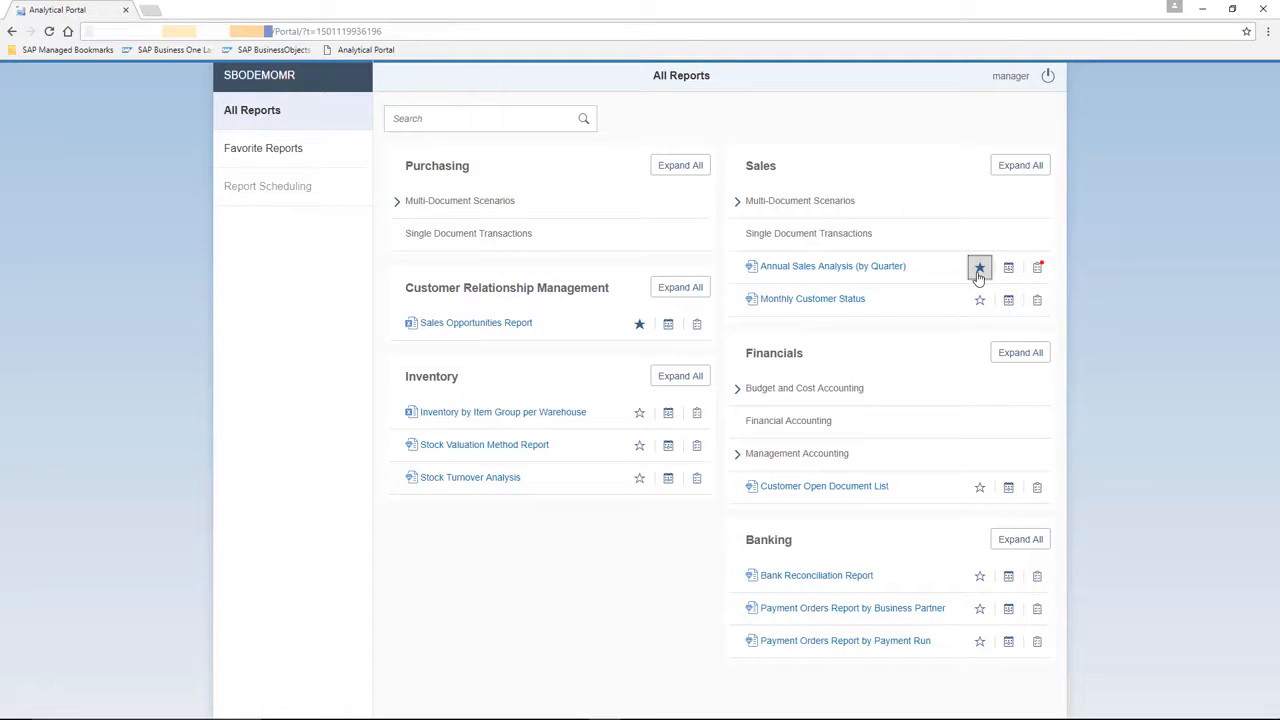
left_click(290, 153)
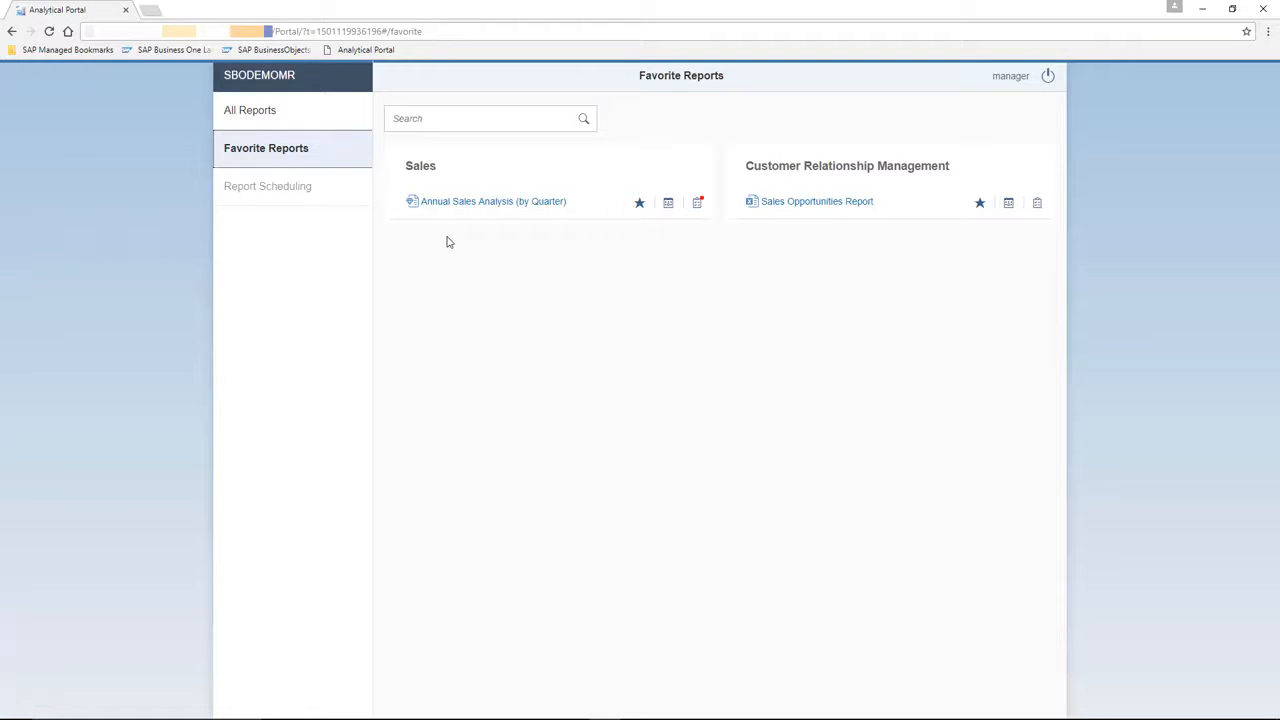
left_click(285, 120)
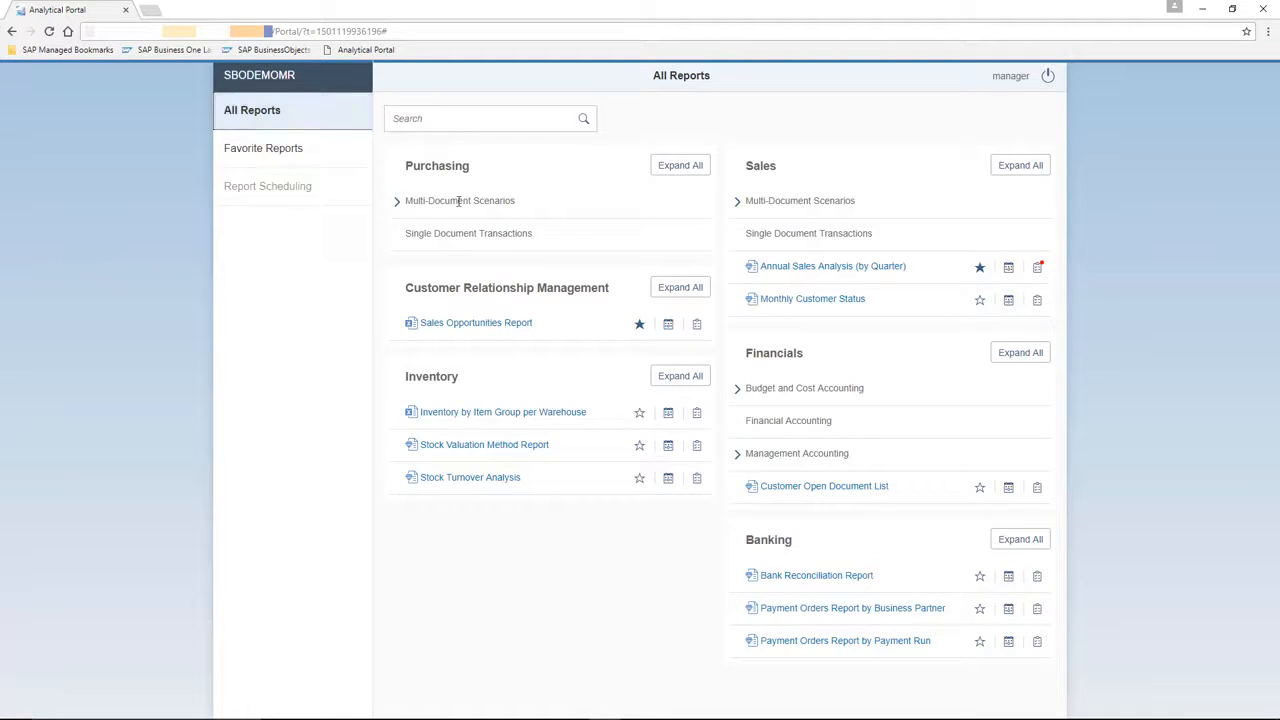
Run Annual Sales Analysis (by Quarter) with posting year 2017 and the Customers customer group.
left_click(888, 271)
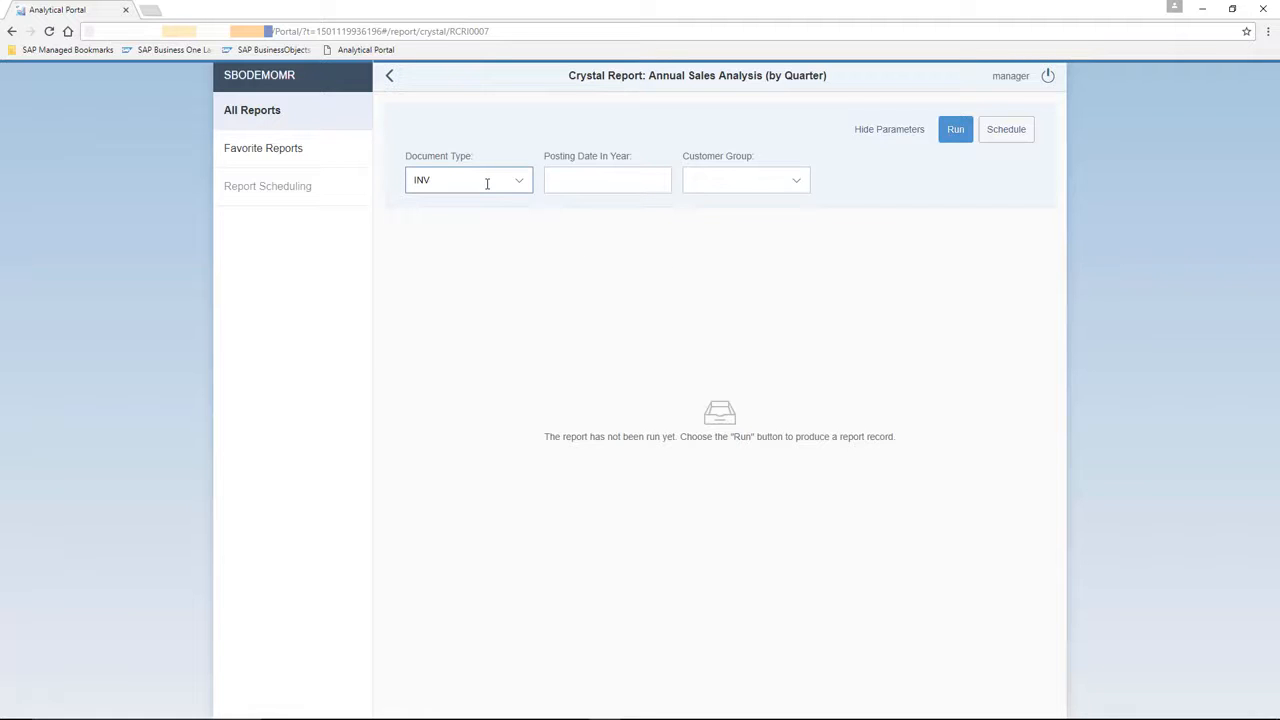
left_click(566, 180)
type("2017")
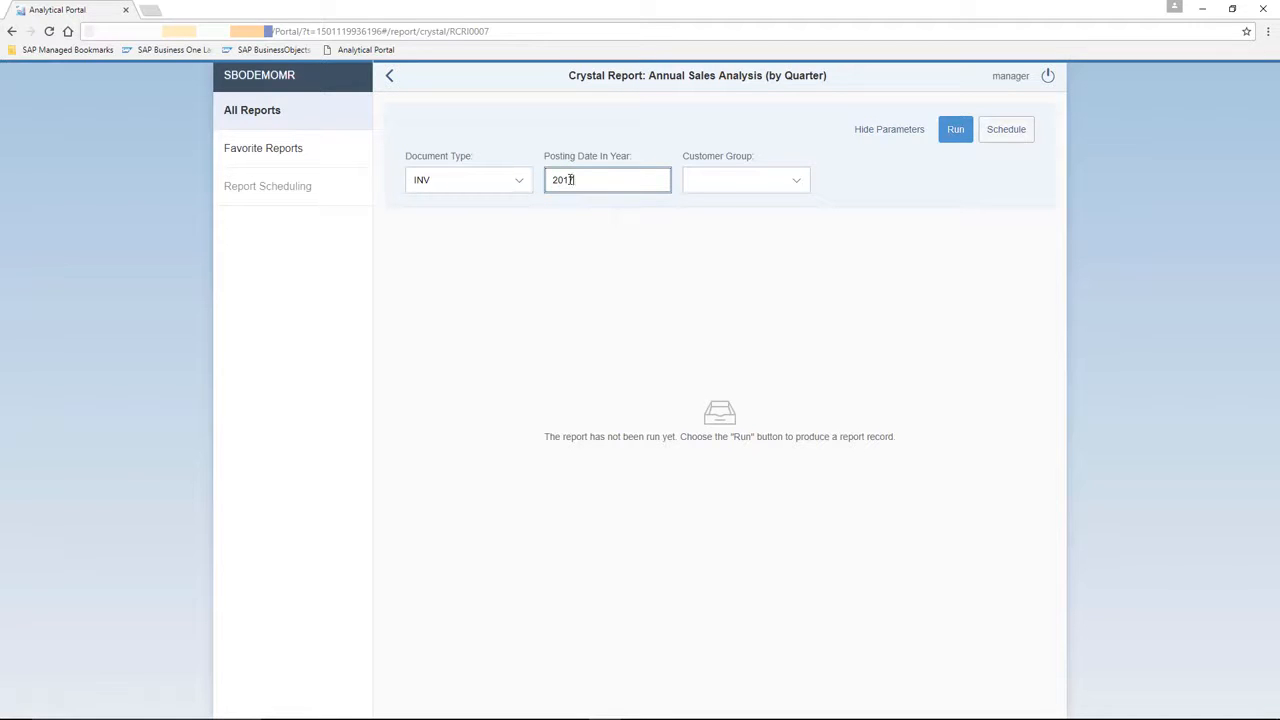
left_click(793, 181)
left_click(746, 234)
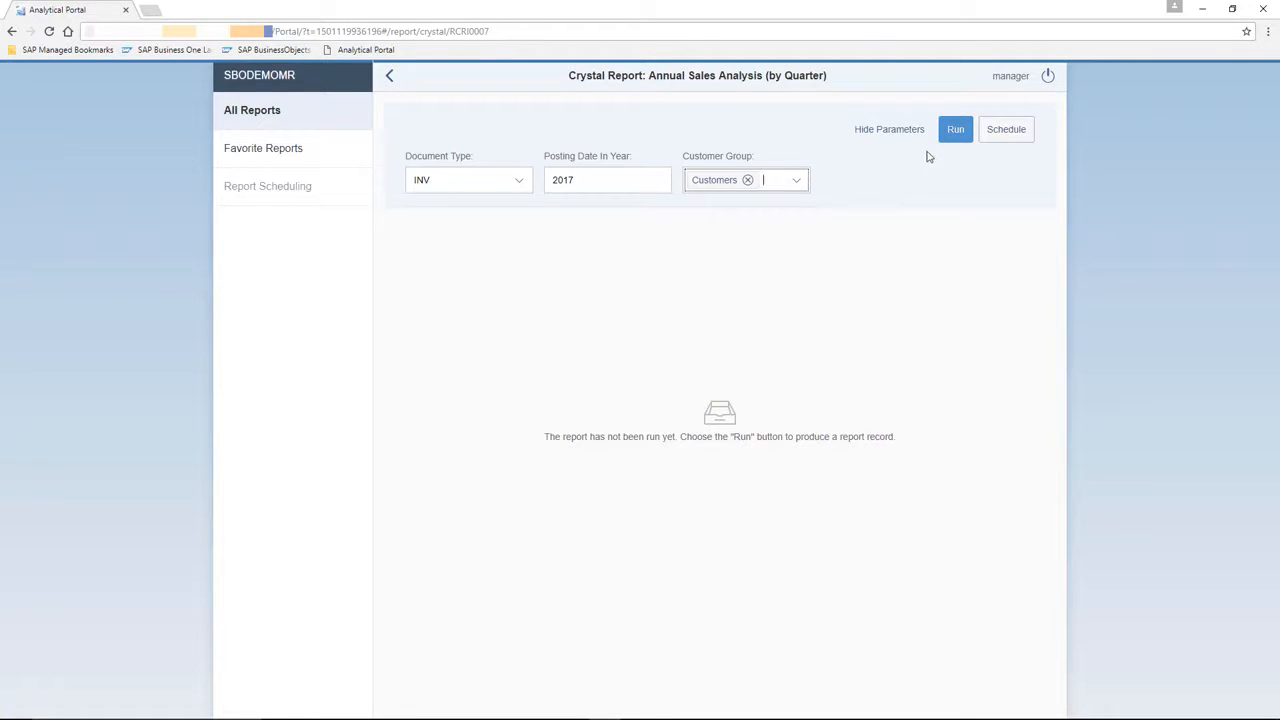
left_click(955, 131)
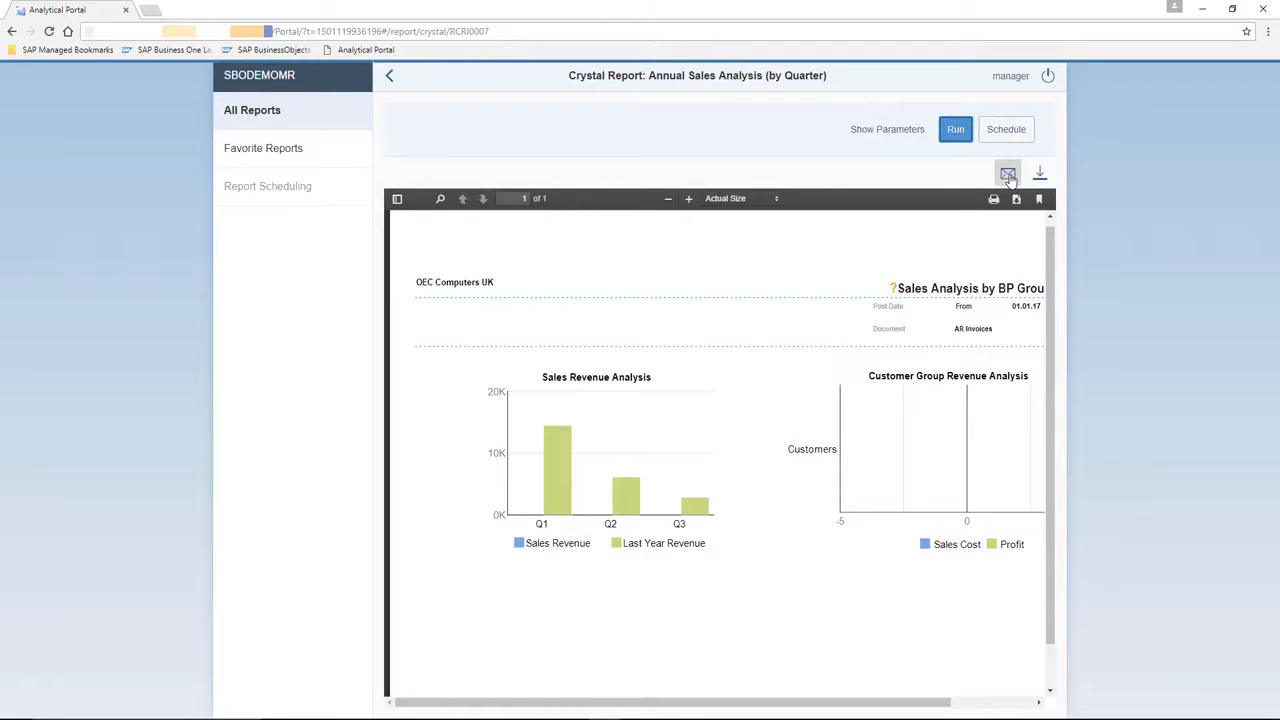
Check the run history of Annual Sales Analysis (by Quarter) and go back to All Reports.
left_click(272, 125)
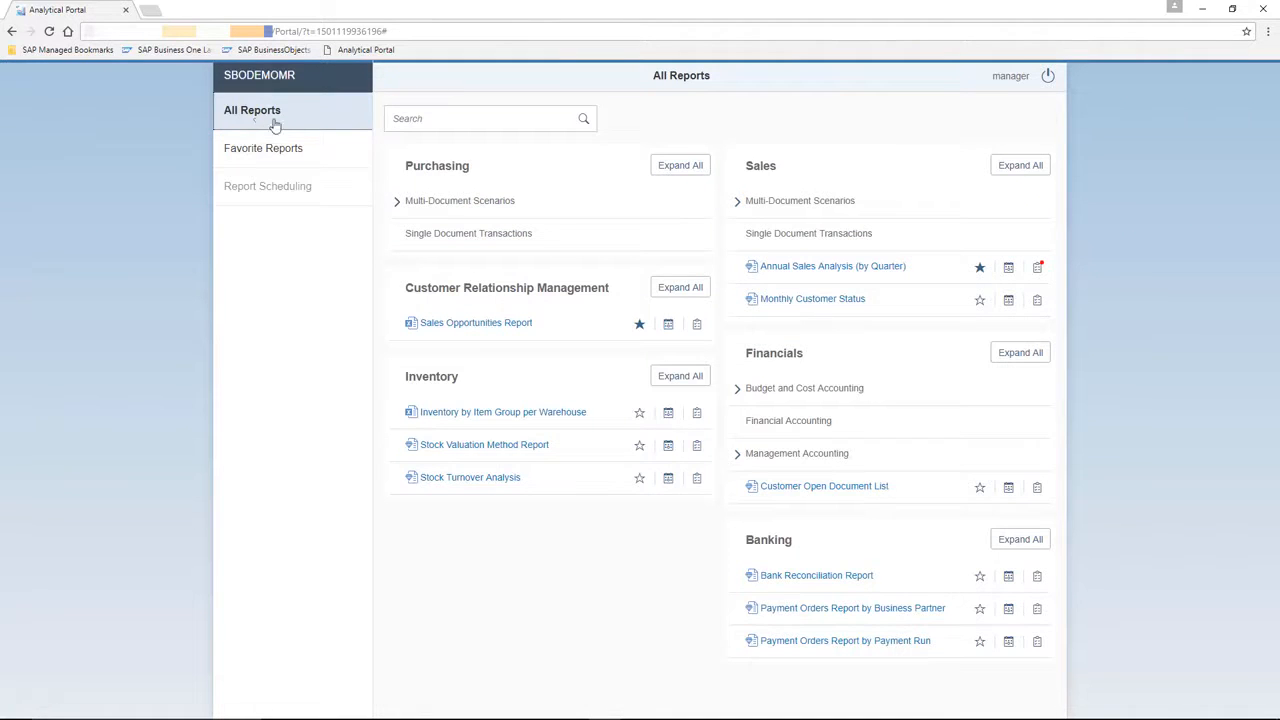
left_click(1039, 270)
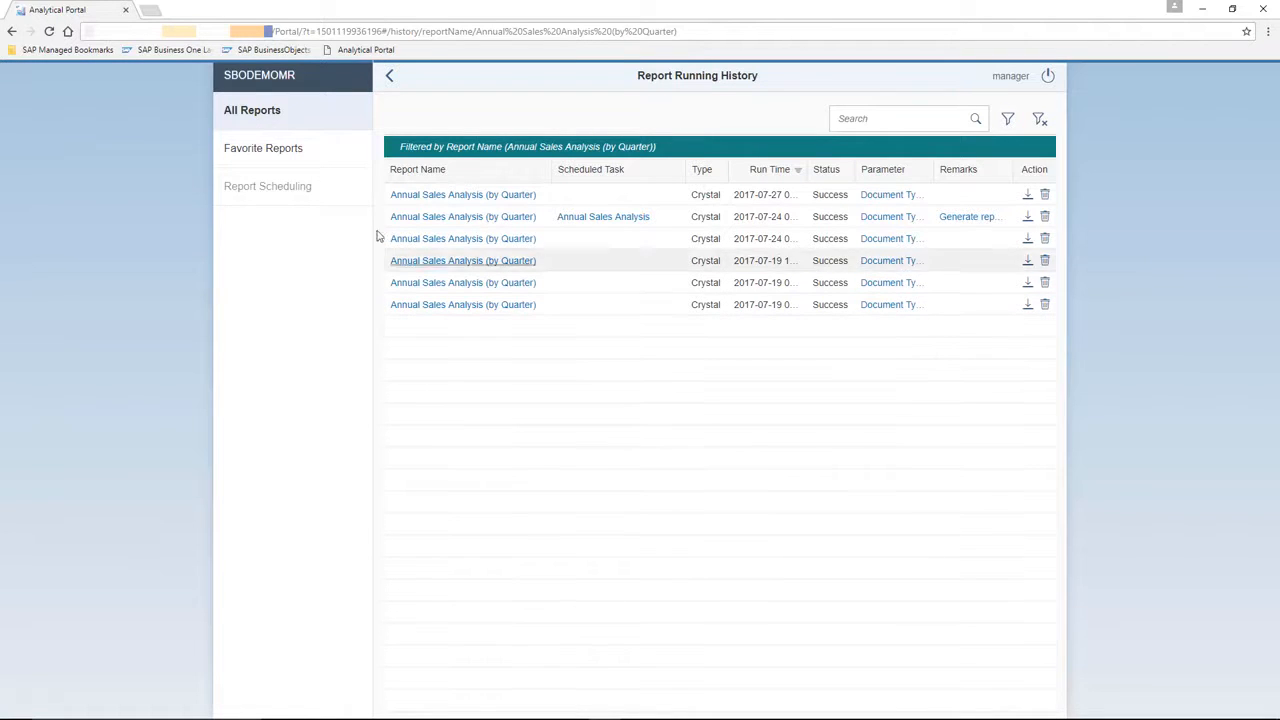
left_click(264, 119)
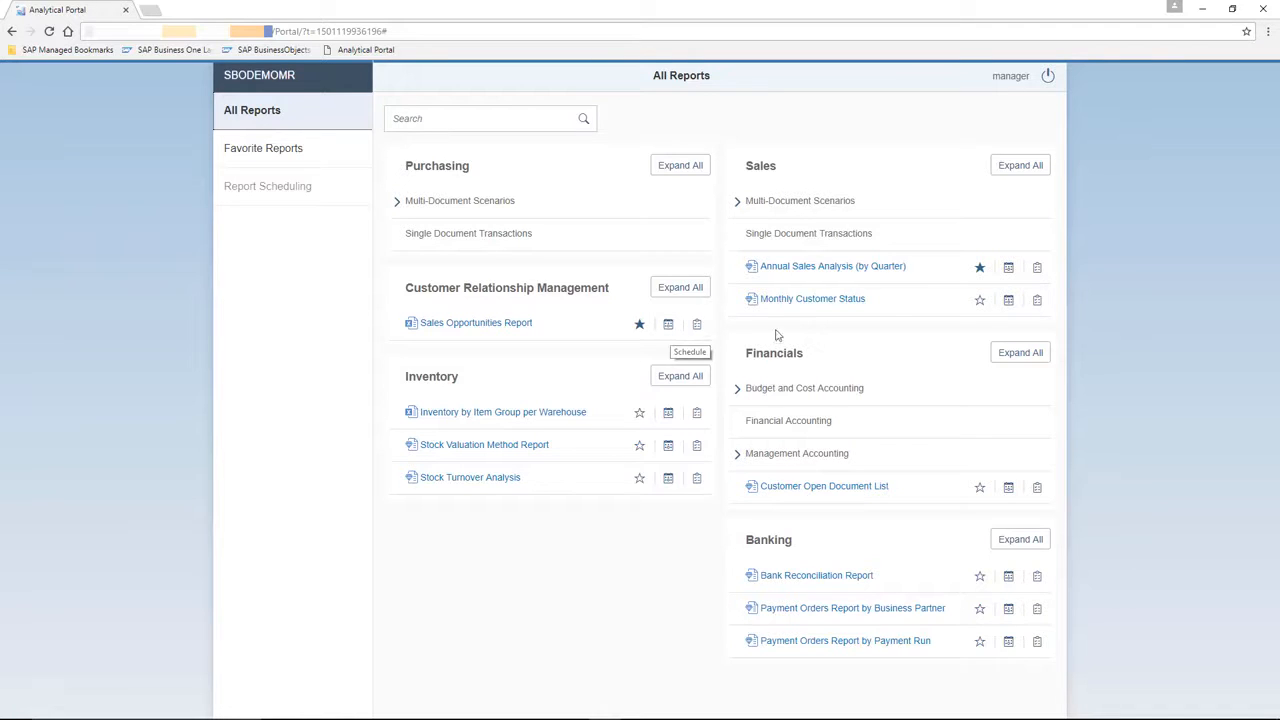
Schedule Annual Sales Analysis with posting year 2017, the Customers group, repeating every week.
left_click(1009, 268)
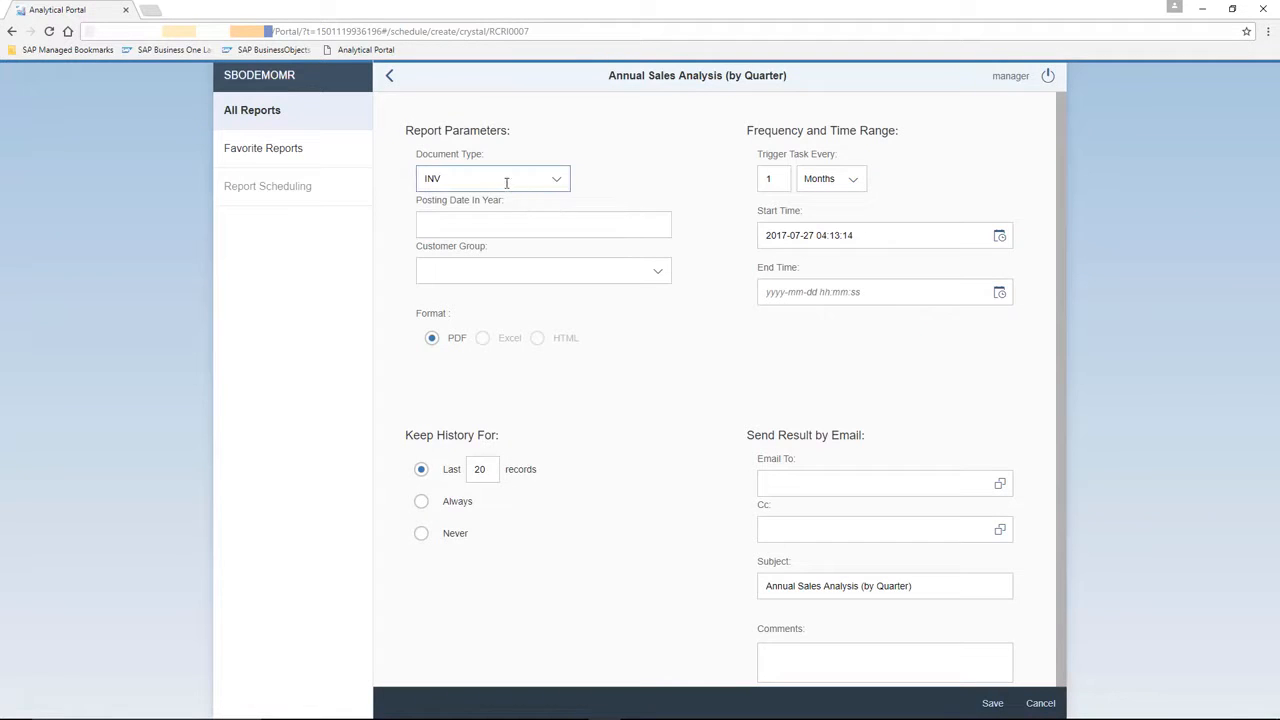
left_click(504, 214)
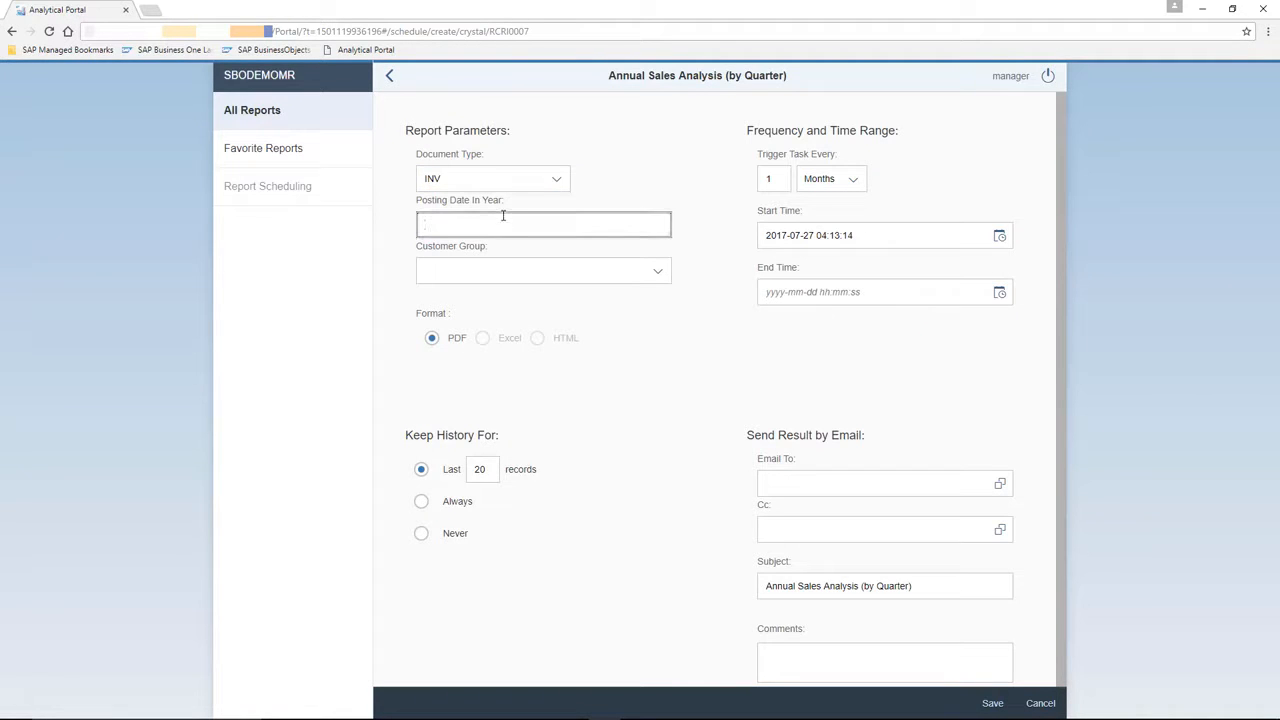
type("2017")
left_click(594, 267)
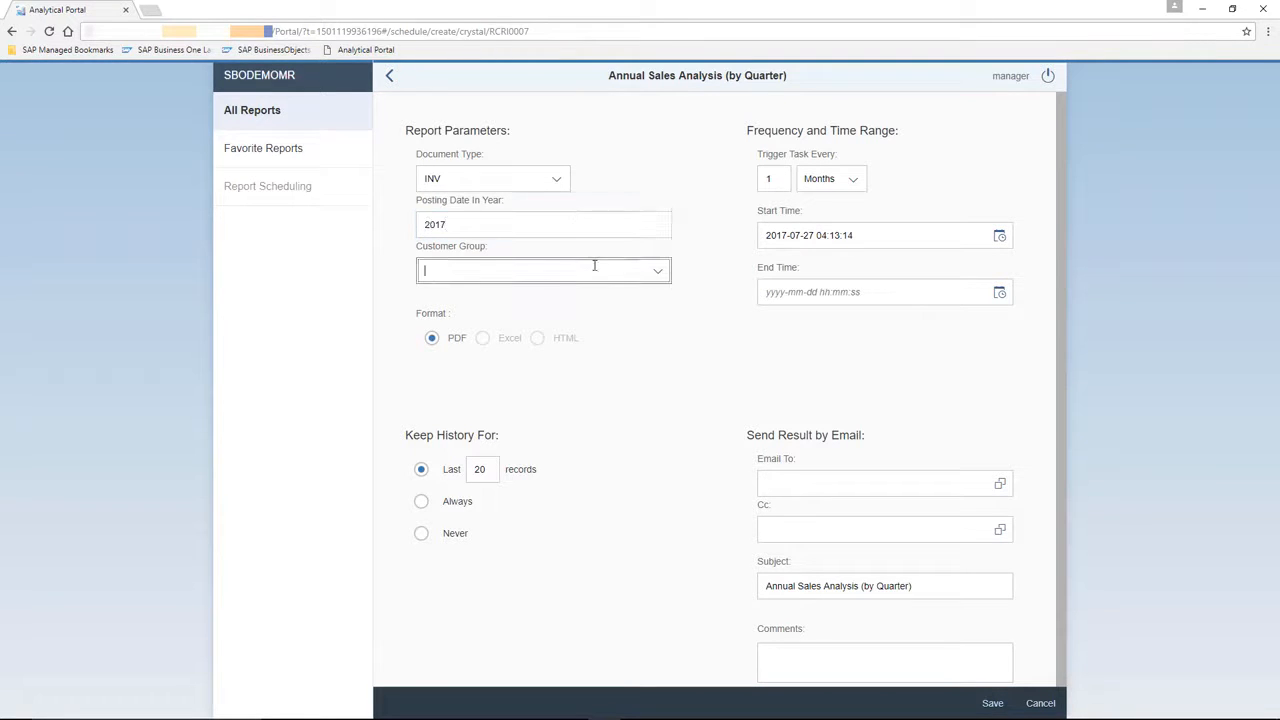
left_click(657, 270)
left_click(470, 324)
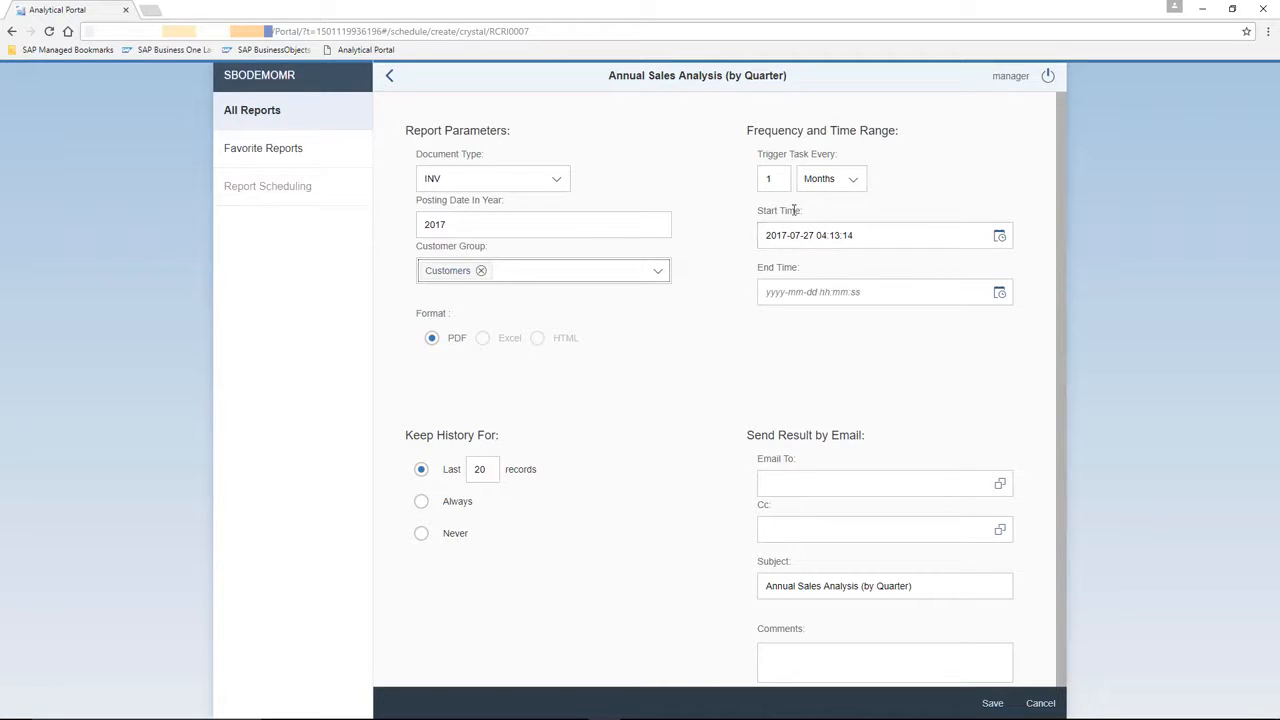
left_click(851, 180)
left_click(841, 209)
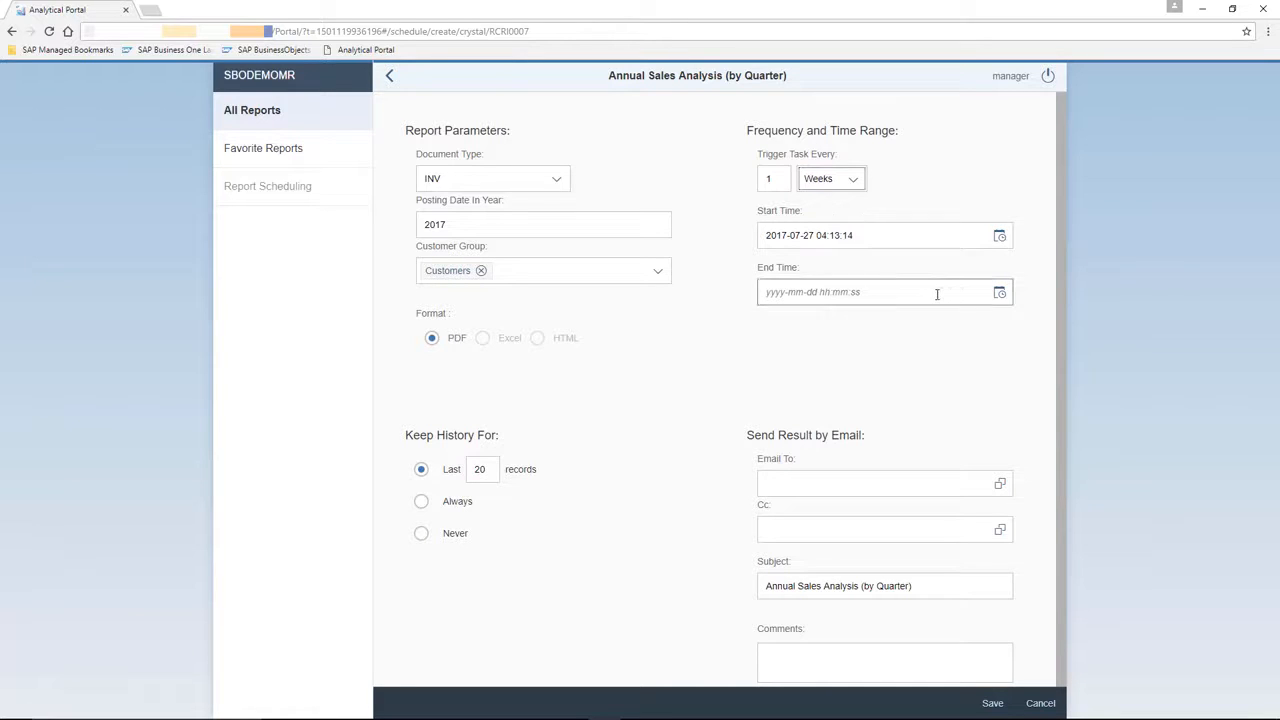
left_click(999, 294)
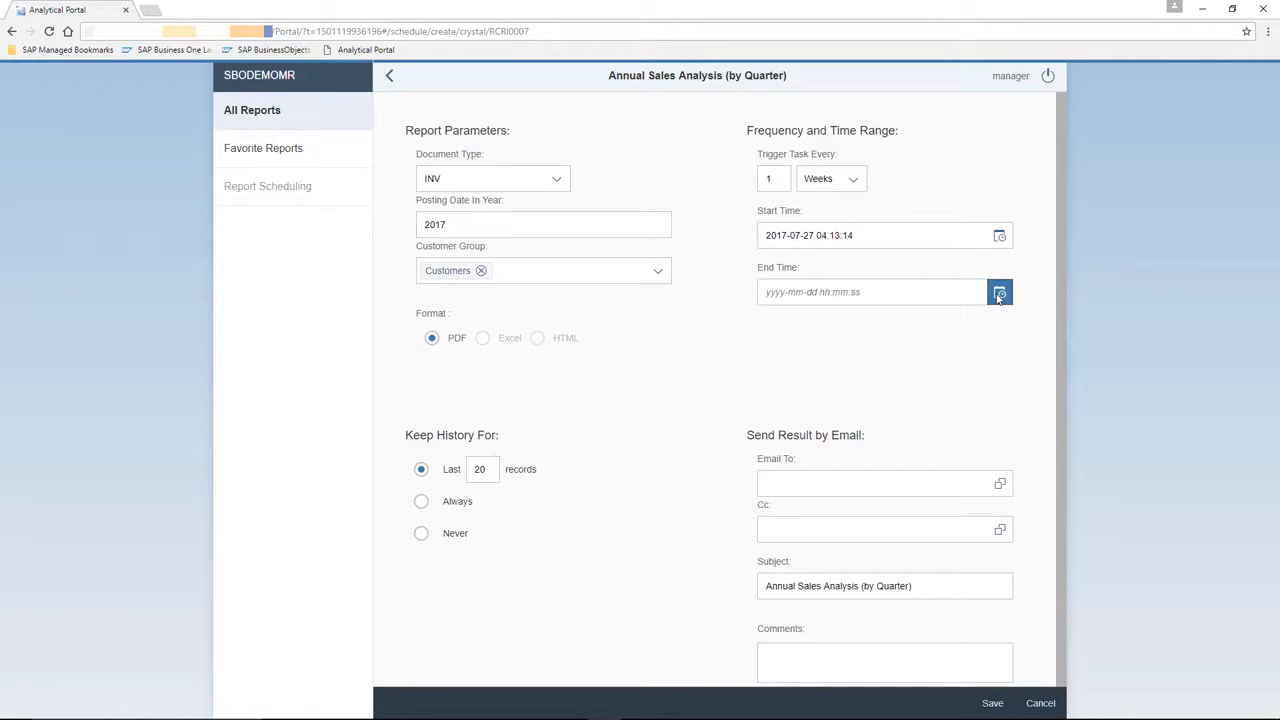
left_click(999, 294)
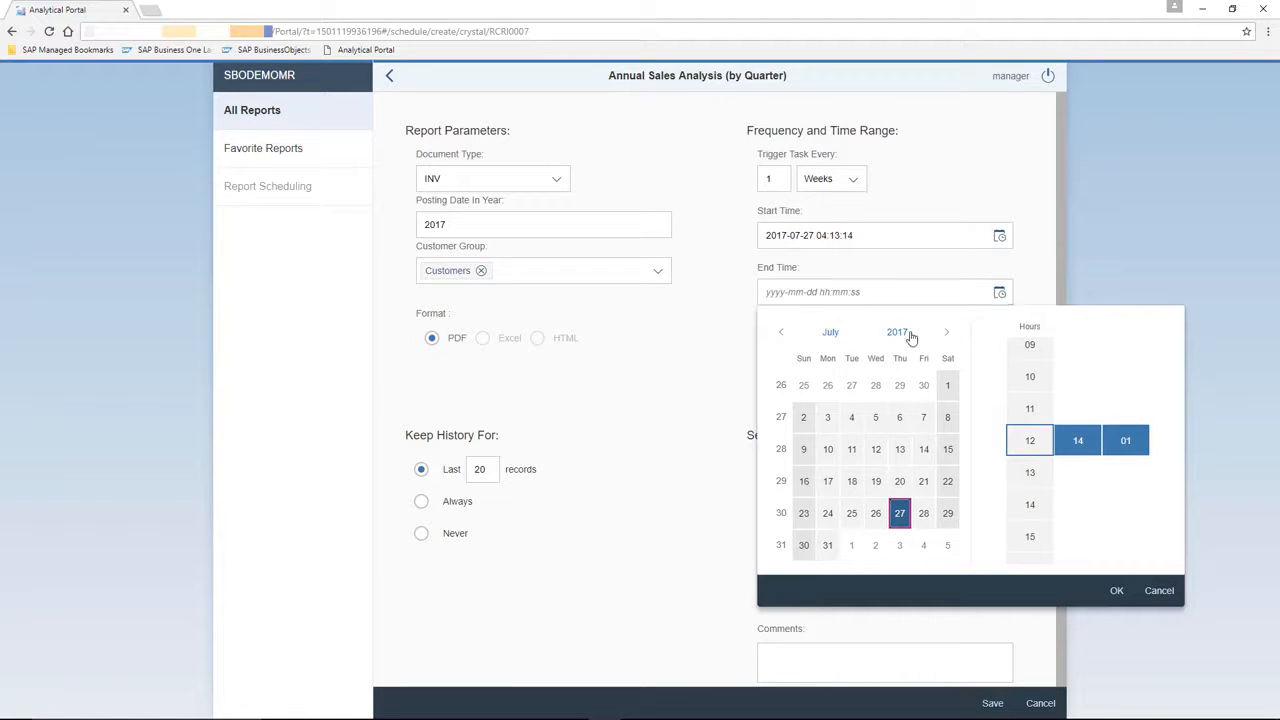
left_click(946, 332)
left_click(946, 332)
left_click(946, 332)
left_click(946, 332)
left_click(946, 332)
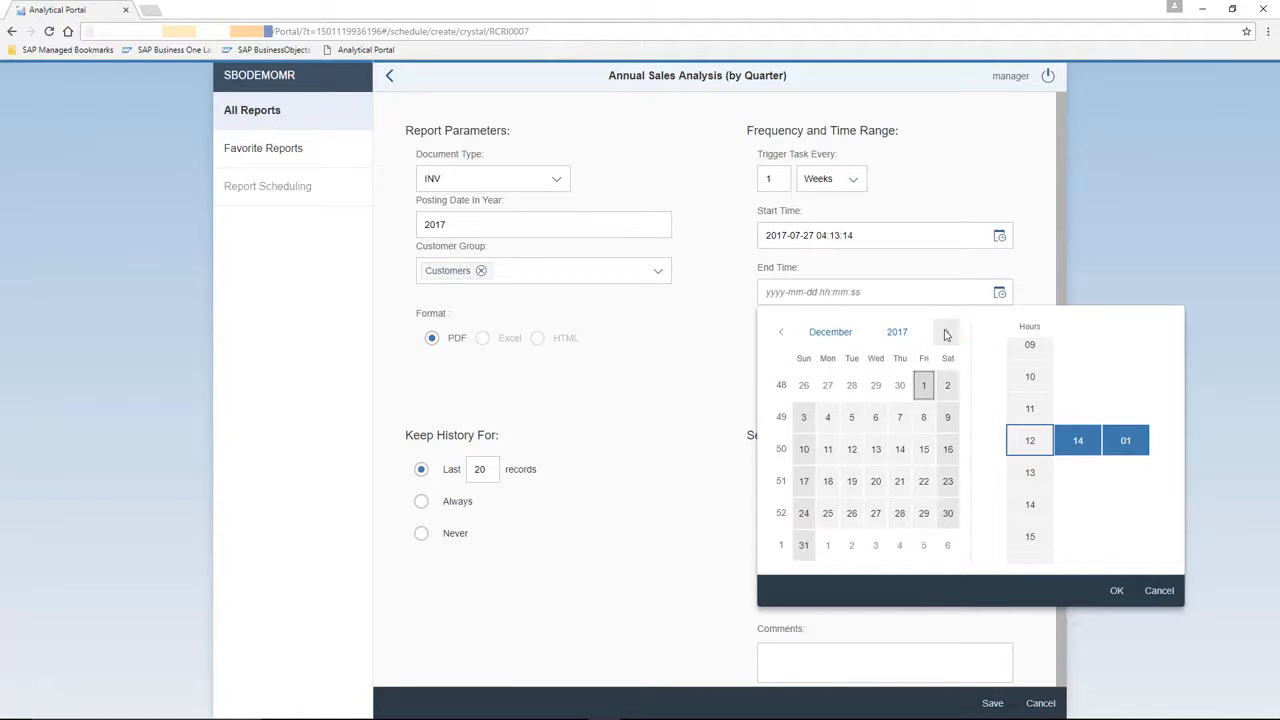
left_click(804, 545)
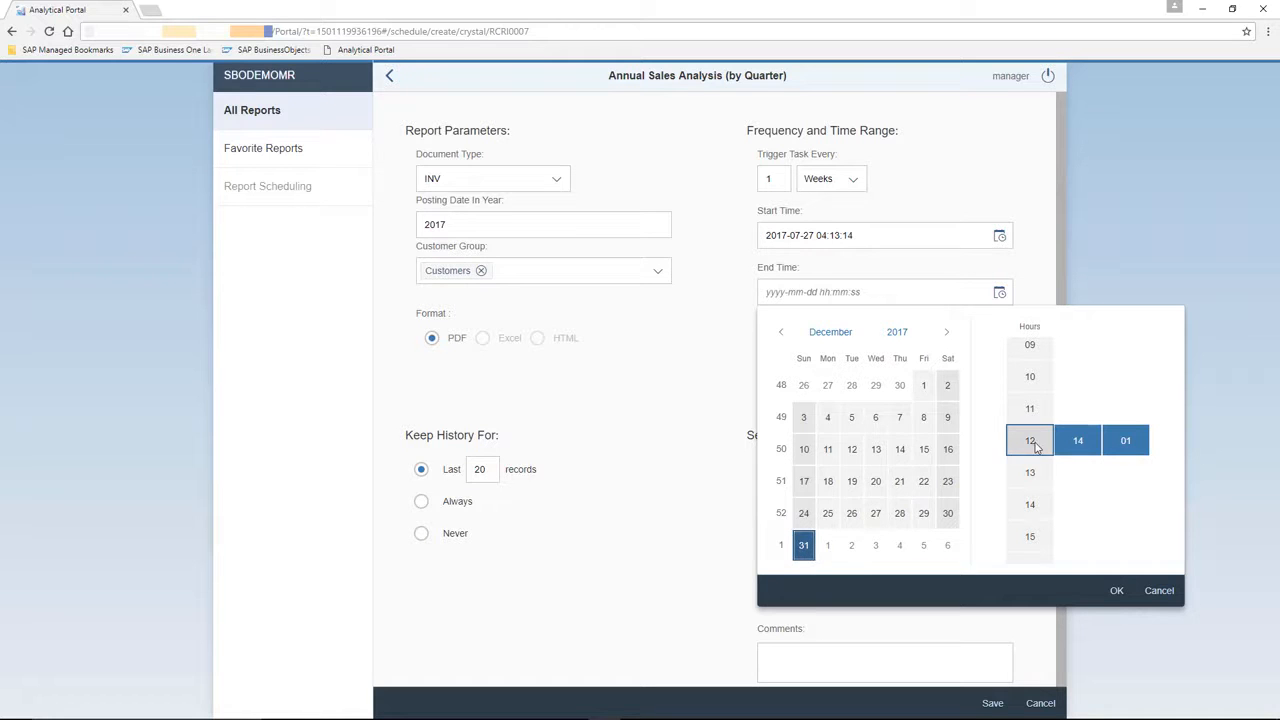
left_click(1118, 590)
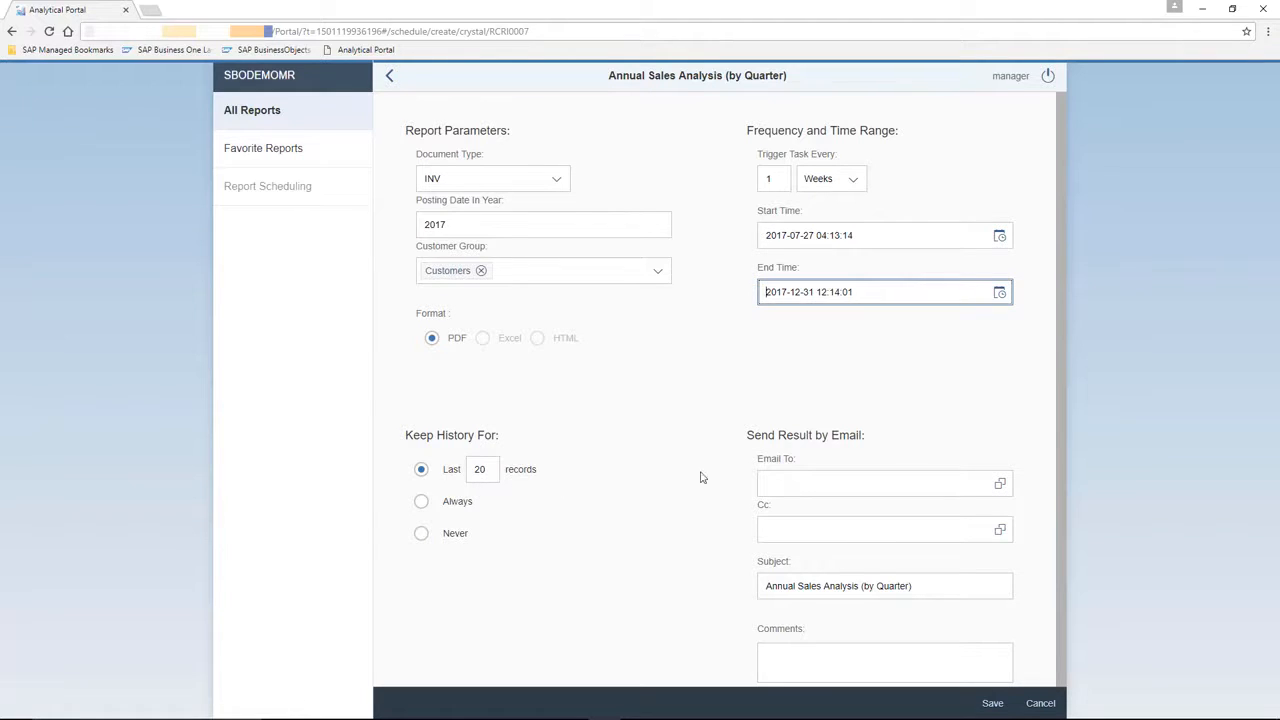
left_click(945, 474)
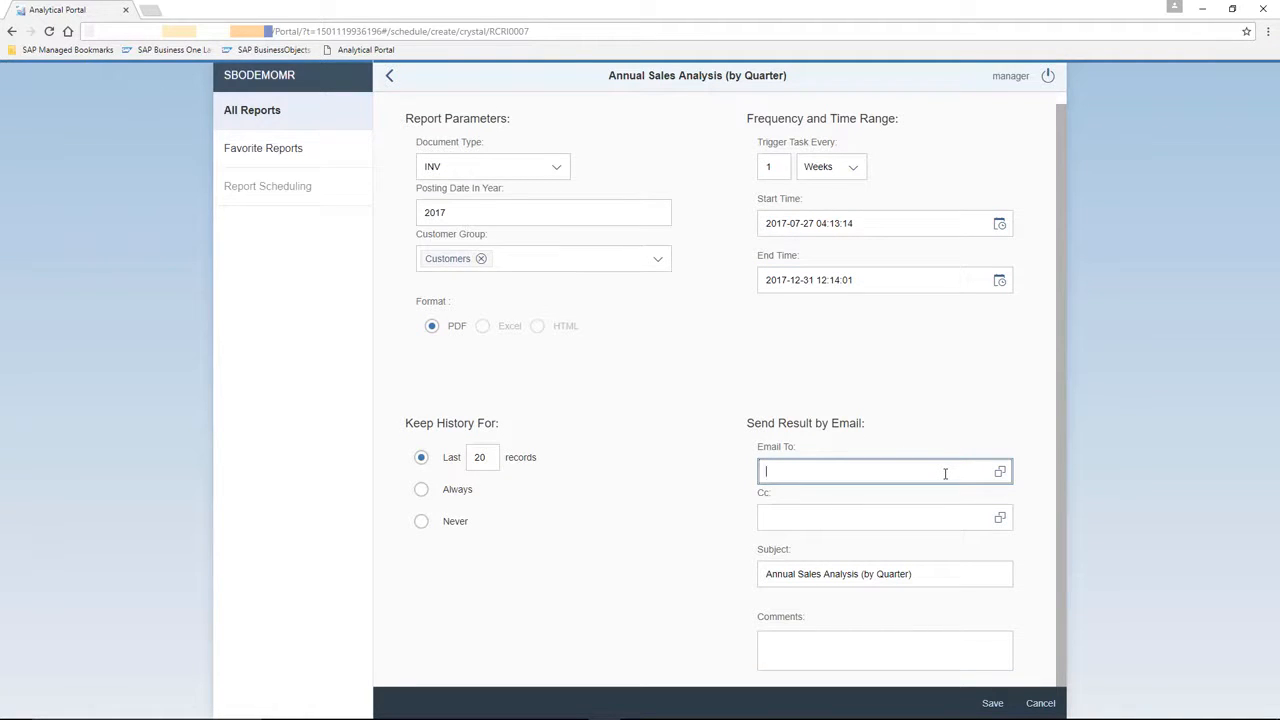
Pick two users from the user list as e-mail recipients of the scheduled results.
left_click(1000, 471)
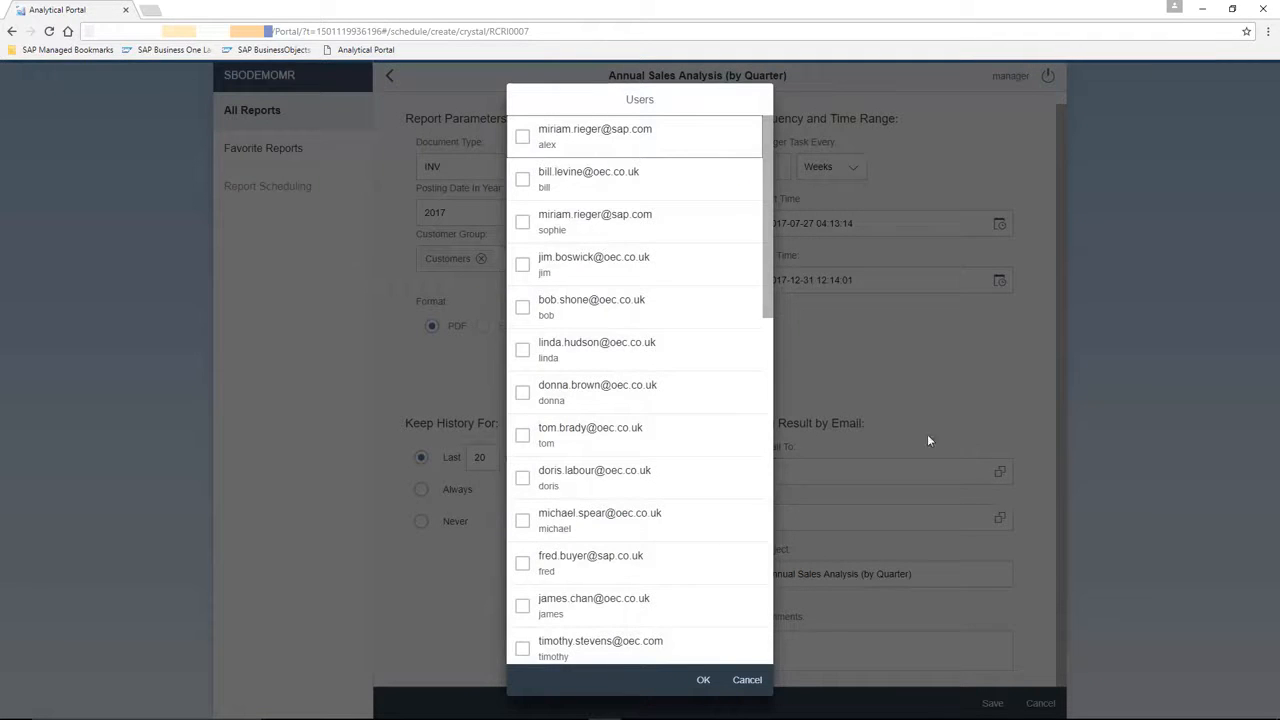
left_click(522, 180)
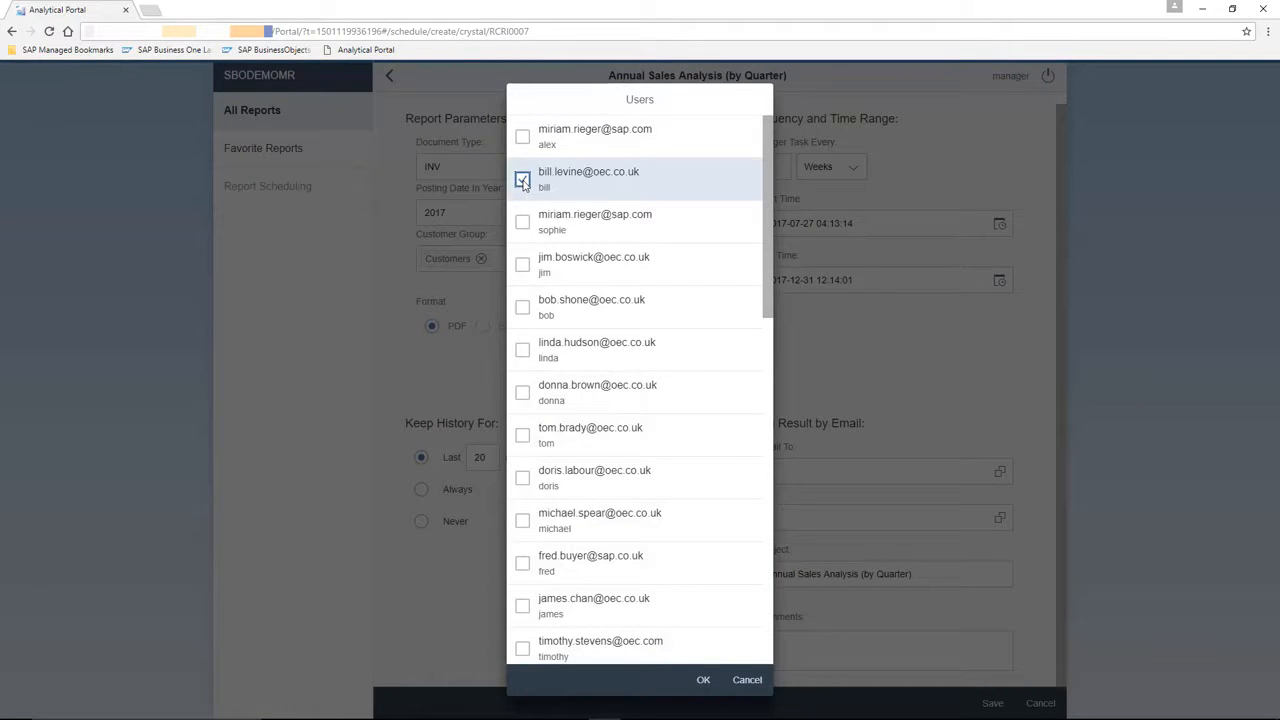
left_click(522, 392)
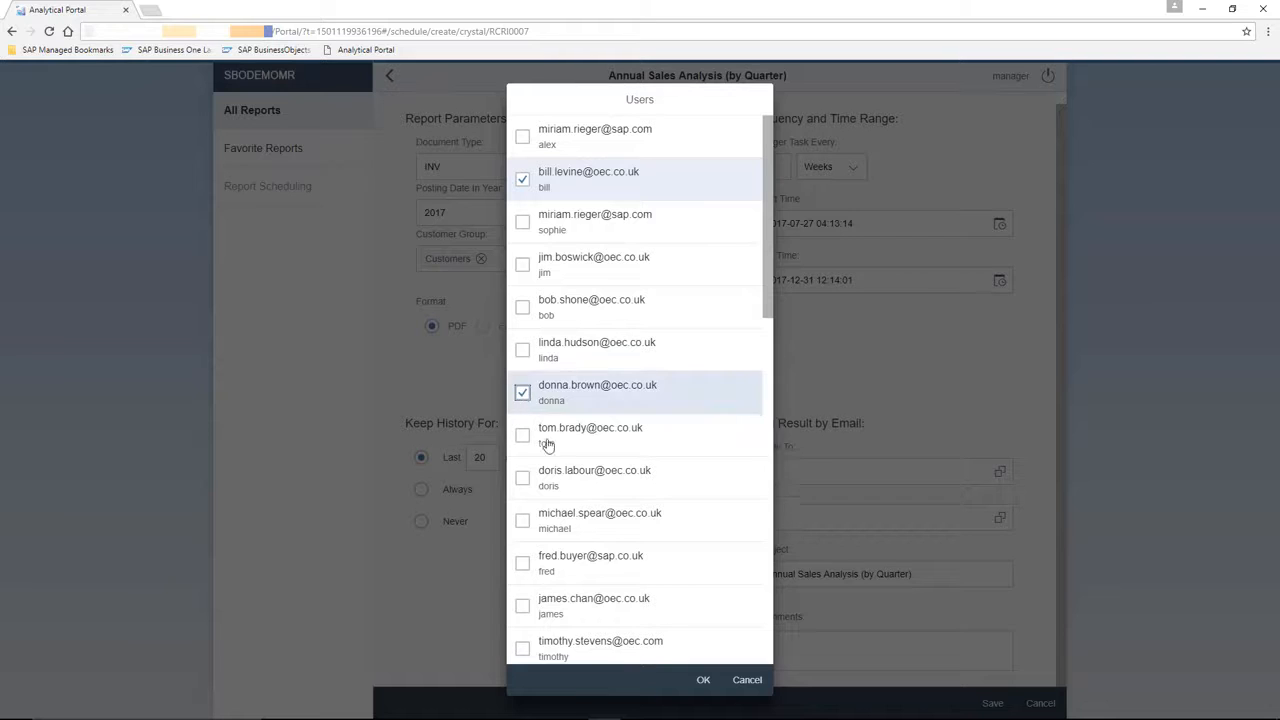
left_click(704, 680)
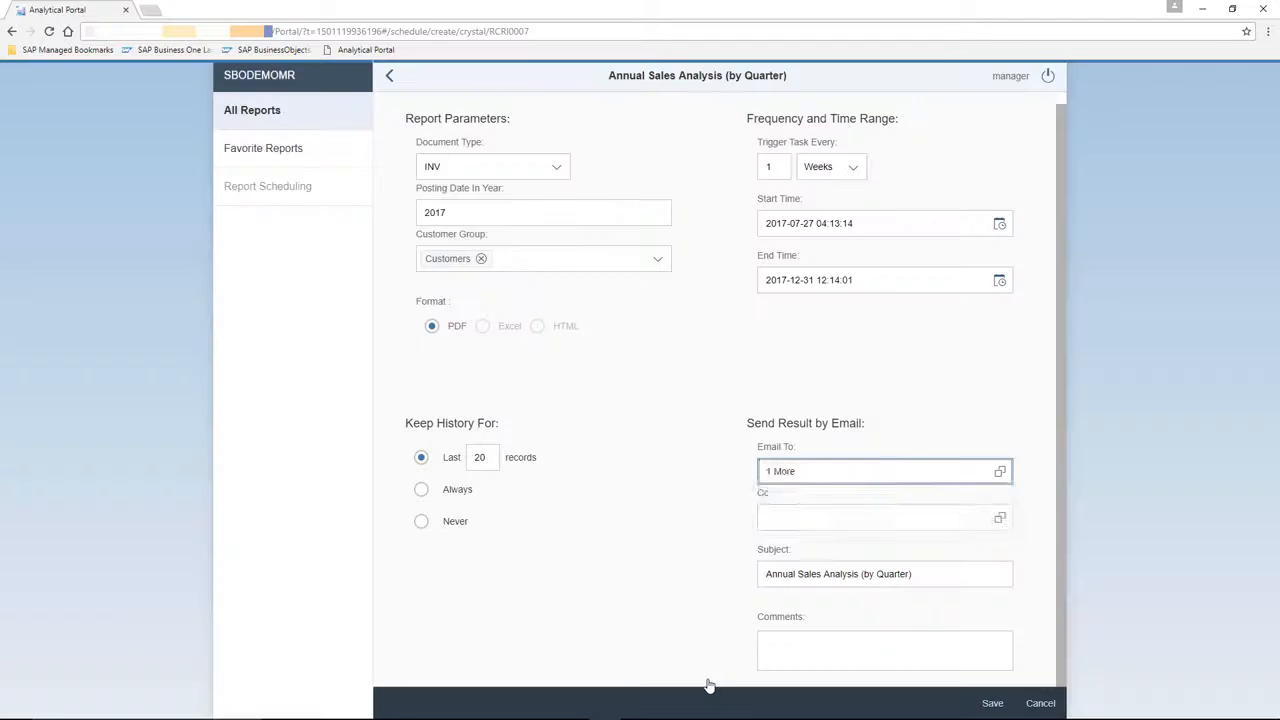
left_click(1024, 552)
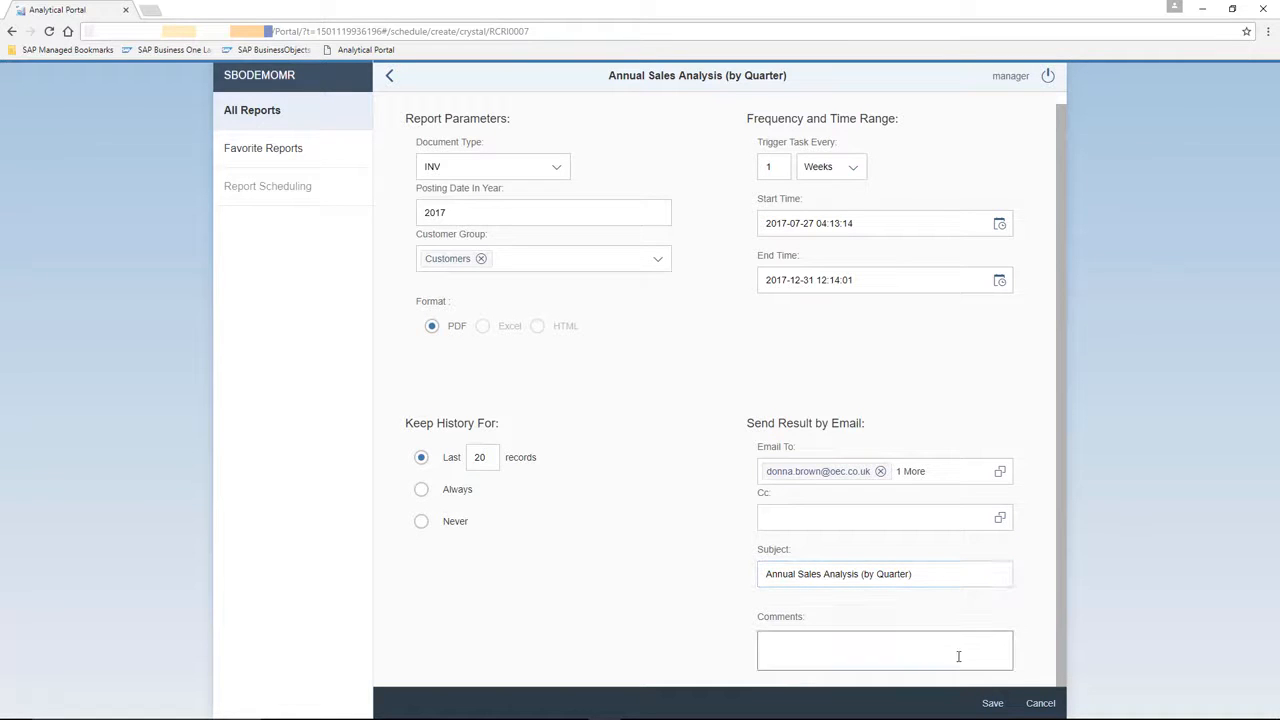
Save the schedule under the name 'Weekly Sales Anaysis Report'.
left_click(995, 705)
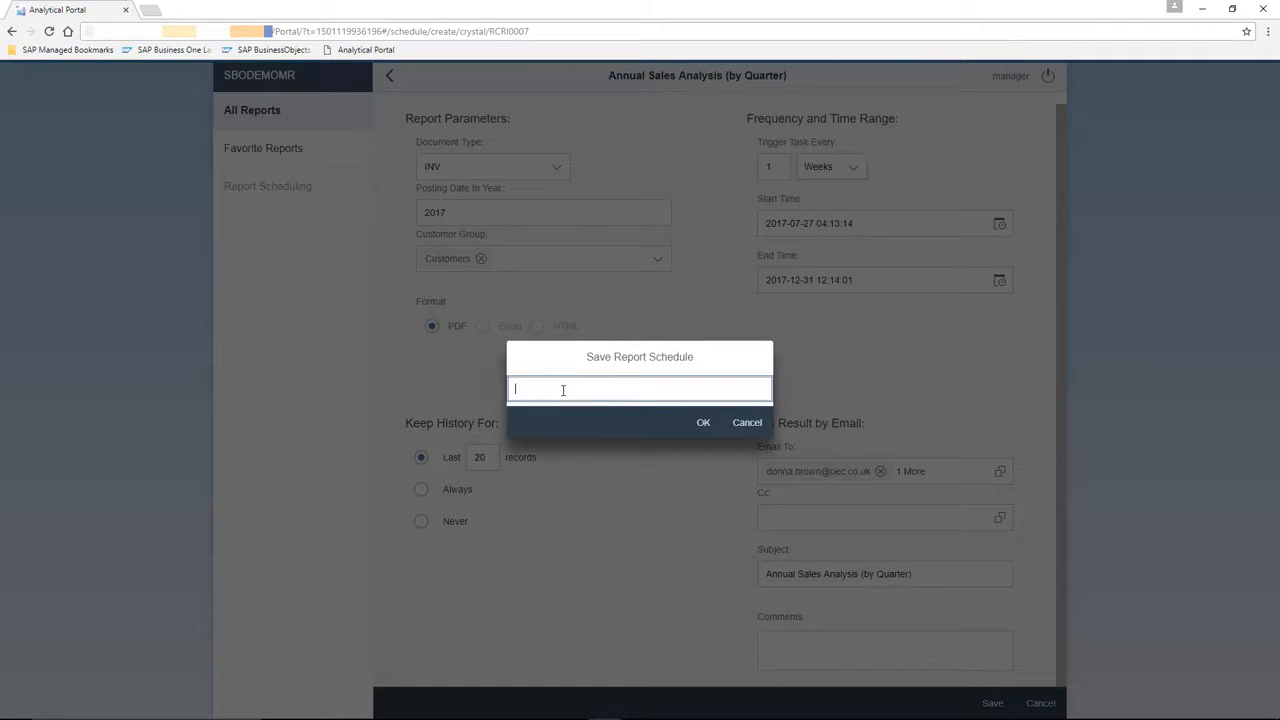
type("Weekly Sales Anaysis Report")
left_click(703, 423)
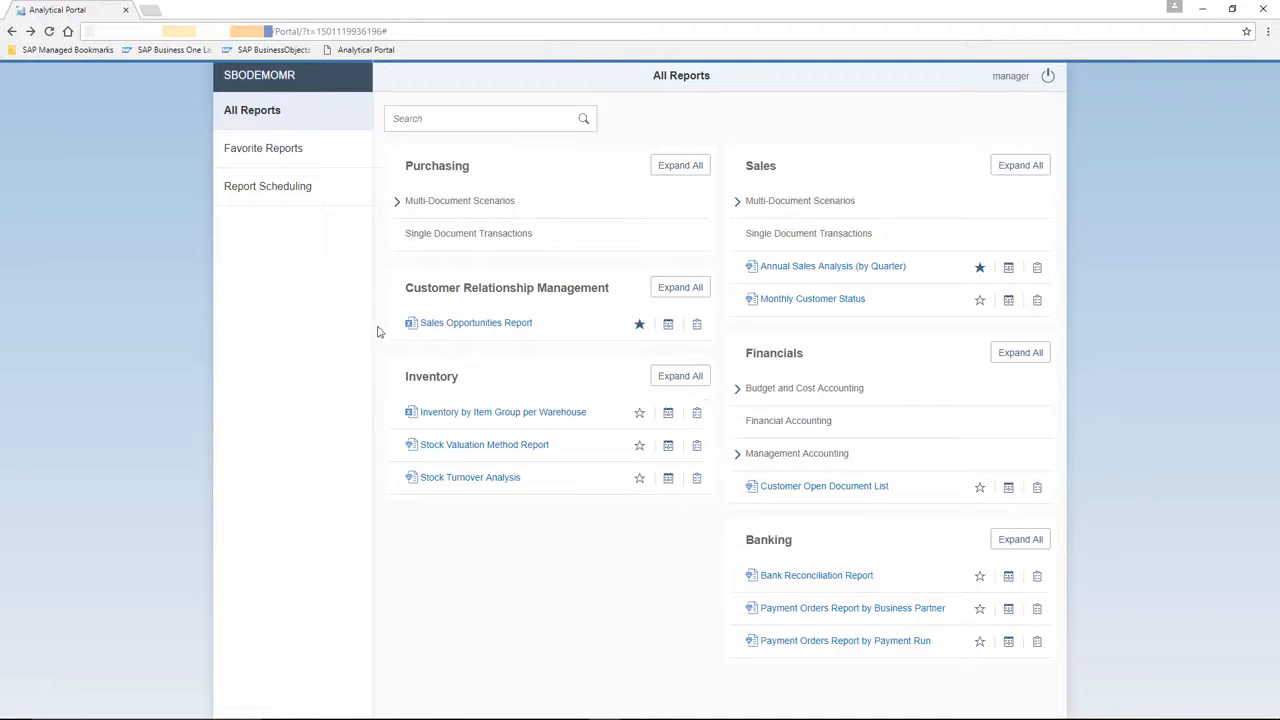
Check Report Scheduling for the new weekly task, then start logging off.
left_click(308, 196)
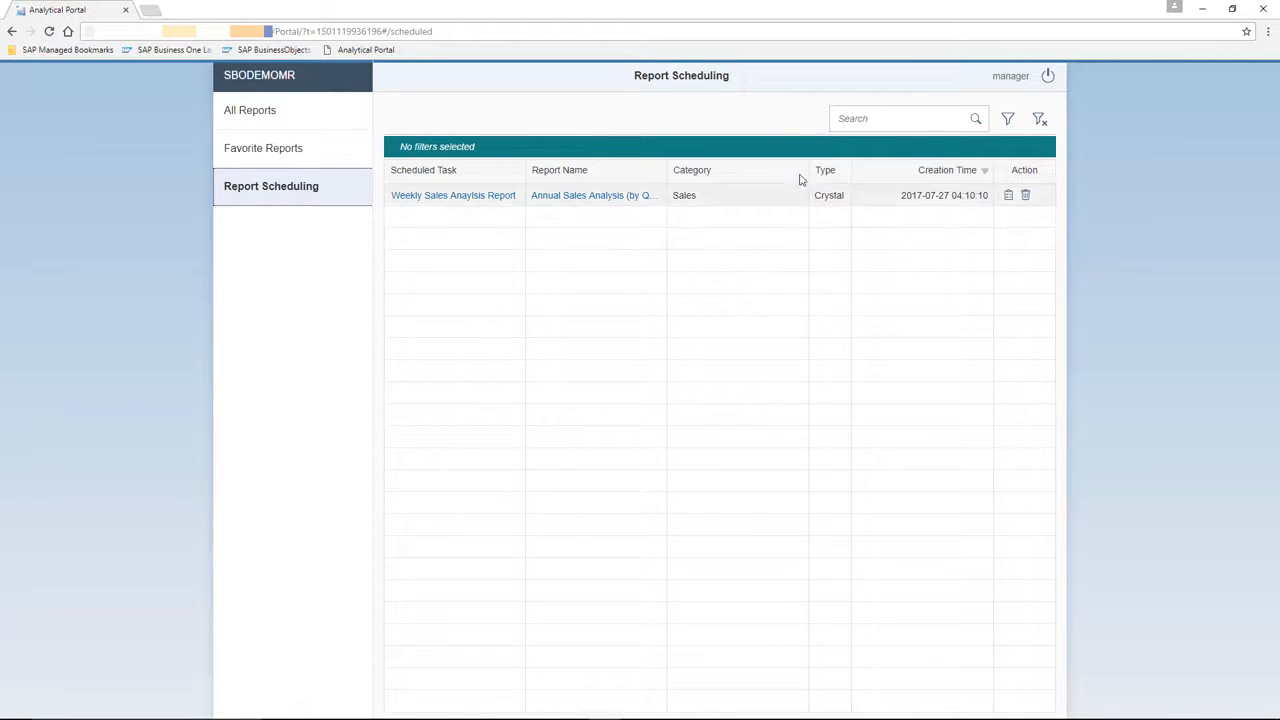
left_click(1047, 80)
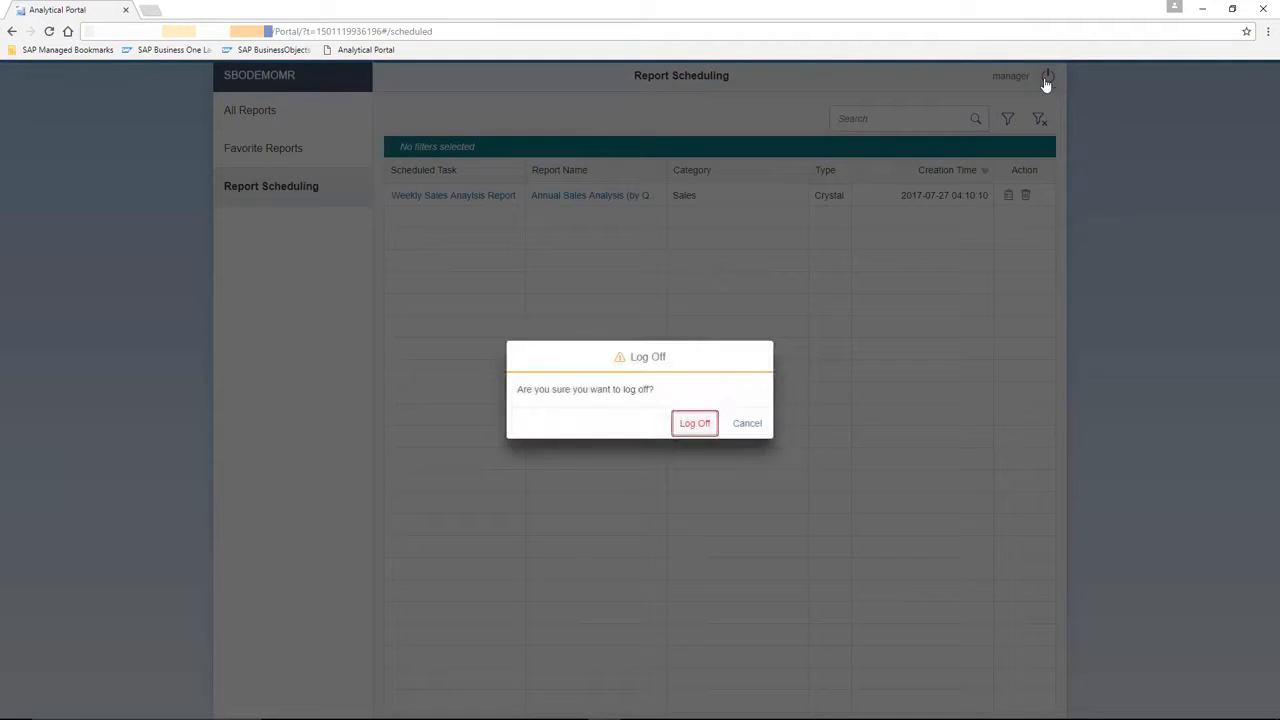
Confirm log-off and sign back in to SBODEMOMR as another user with their password.
left_click(703, 427)
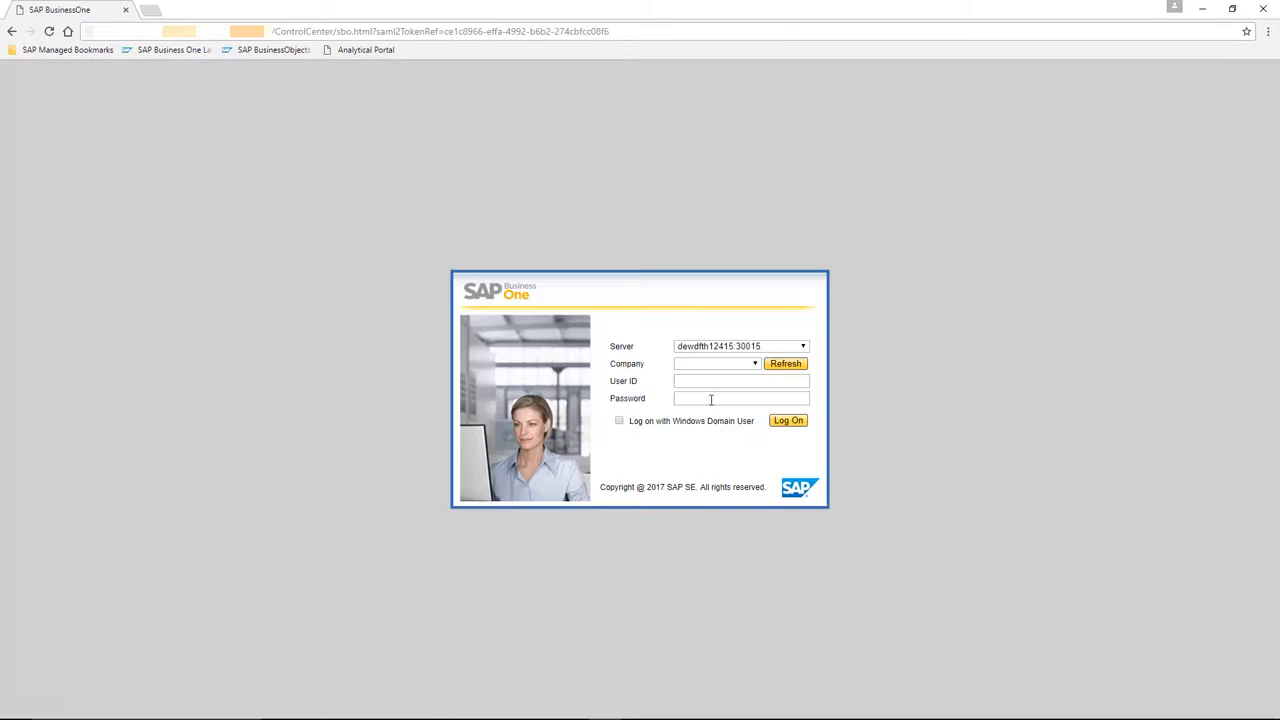
left_click(755, 366)
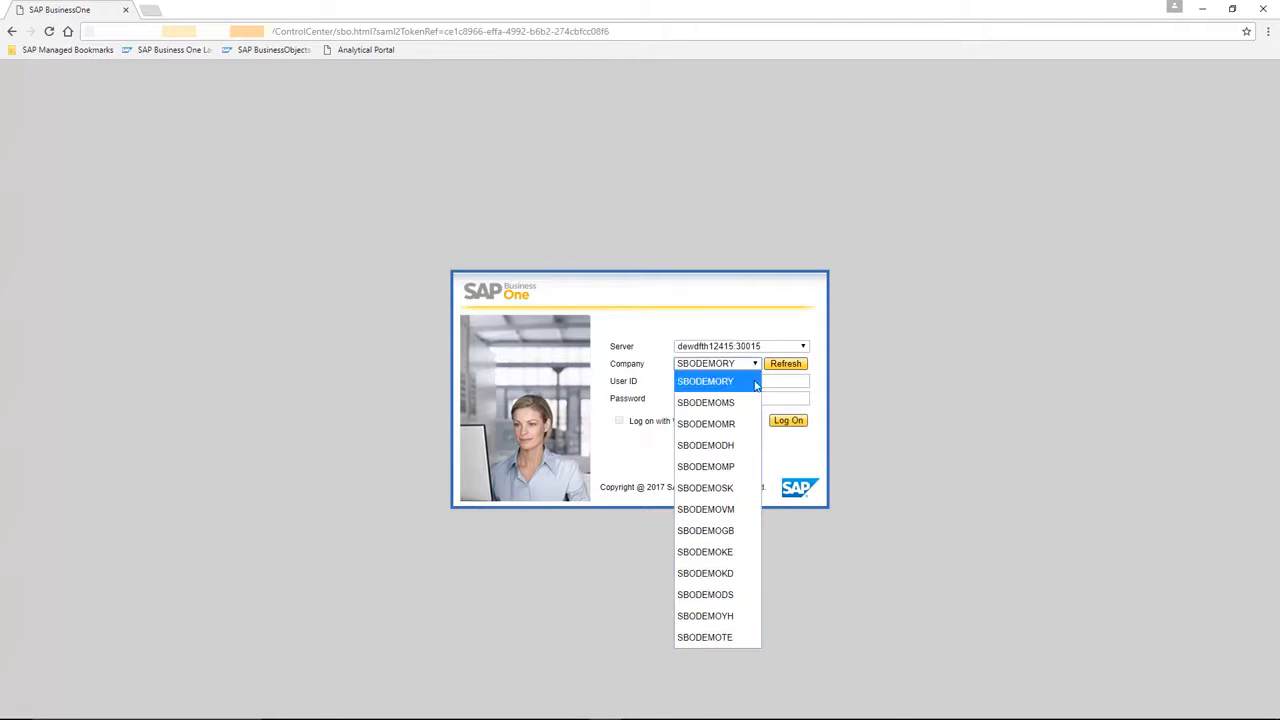
left_click(745, 423)
left_click(729, 386)
type("brad")
key("Tab")
type("1234")
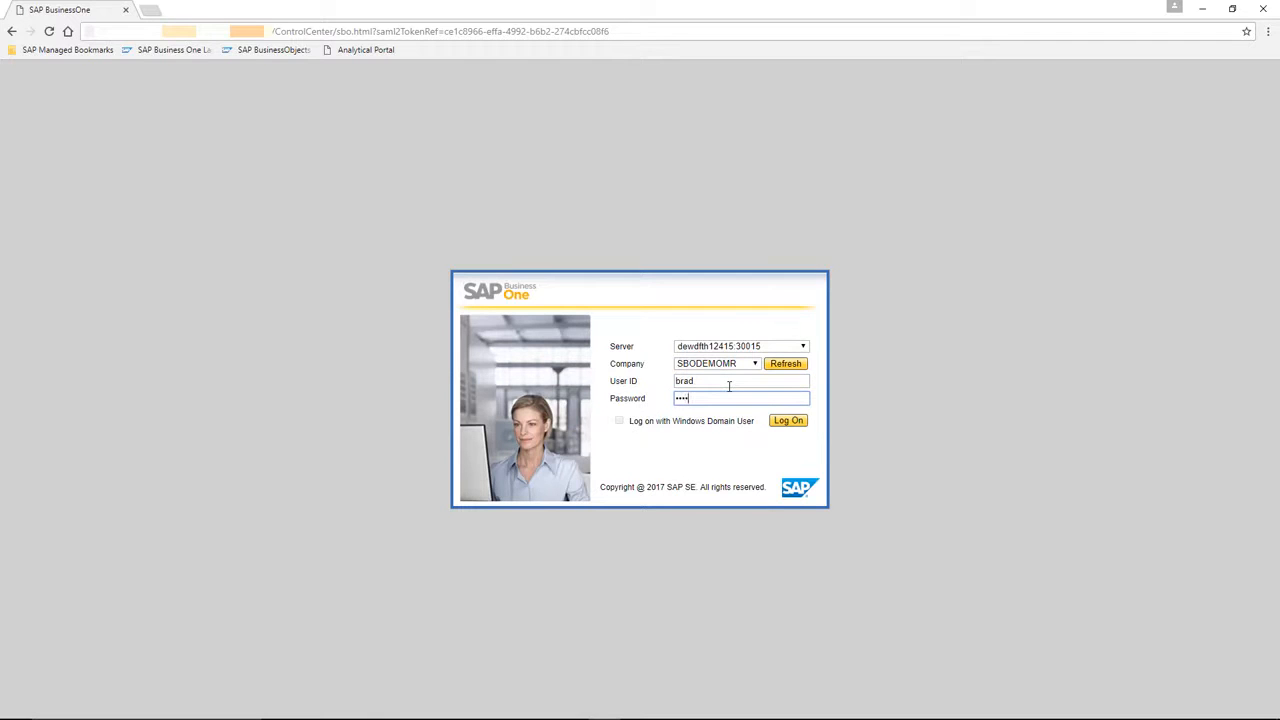
key("Return")
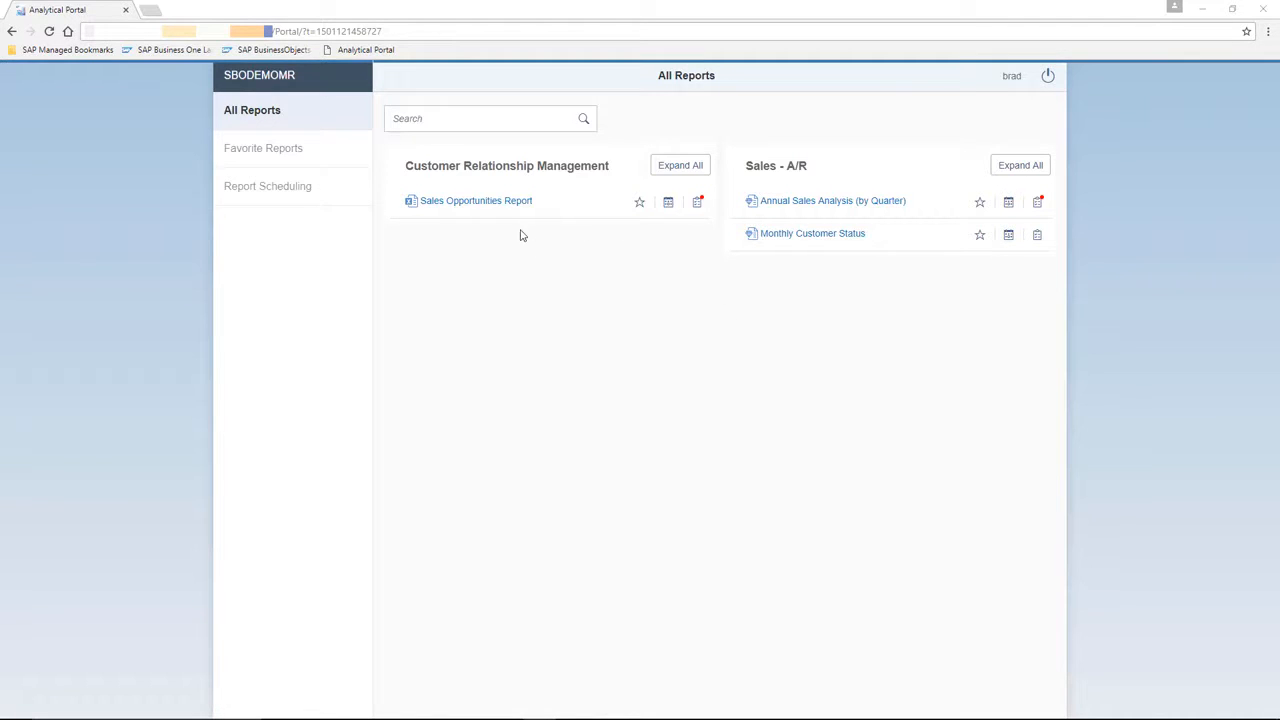
Try running the Sales Opportunities Report, which is denied for lack of authorisation.
left_click(481, 203)
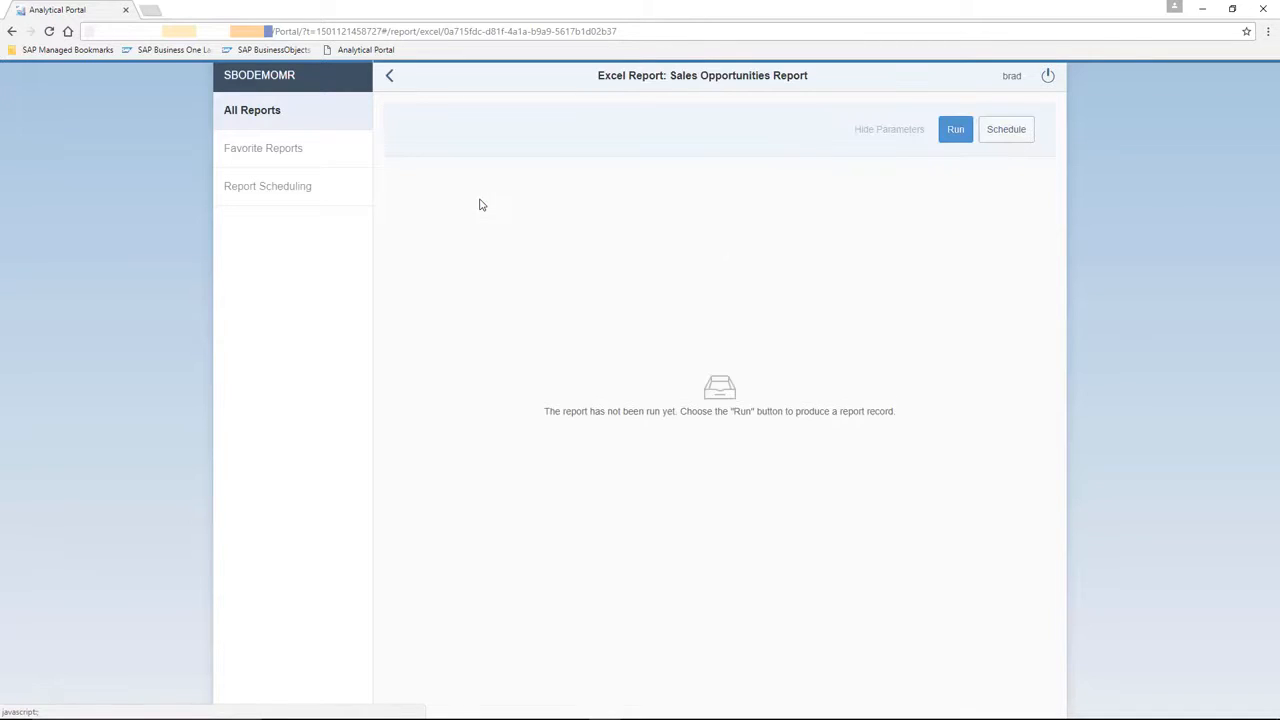
left_click(956, 131)
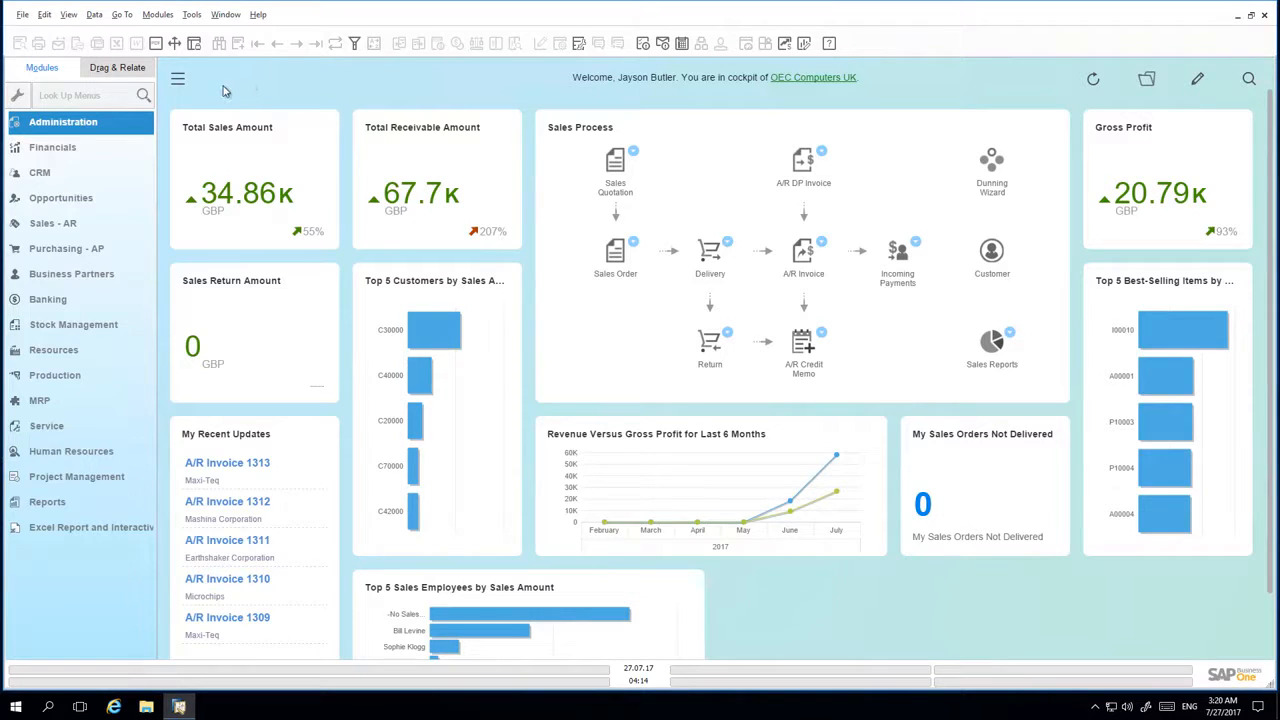
Find Authorisations via the 'auth' menu lookup and show the portal user's authorisations.
left_click(70, 97)
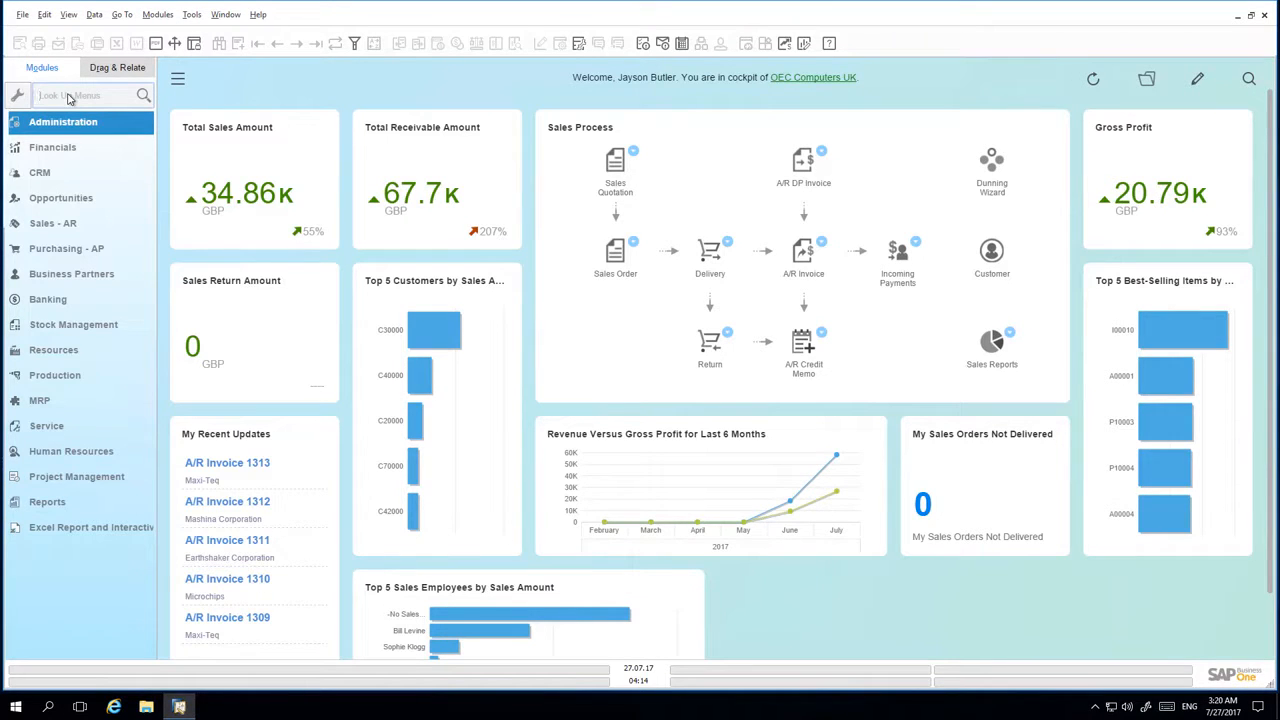
type("auth")
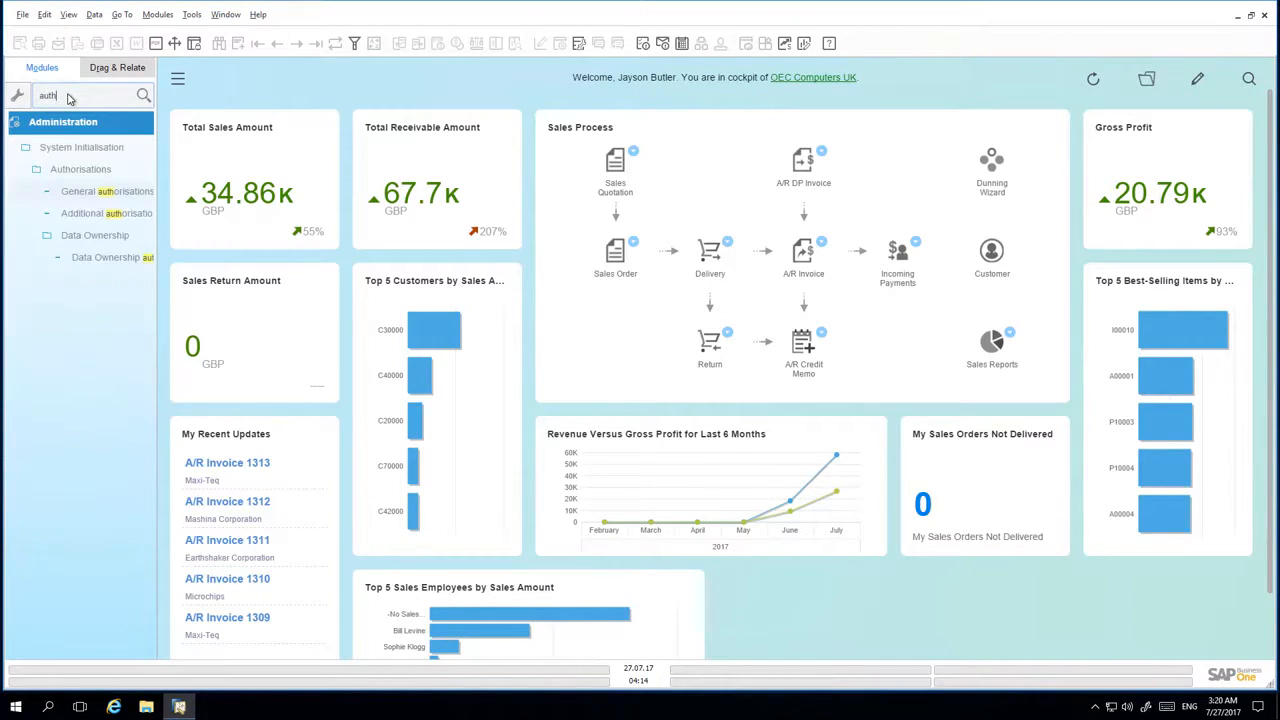
left_click(94, 195)
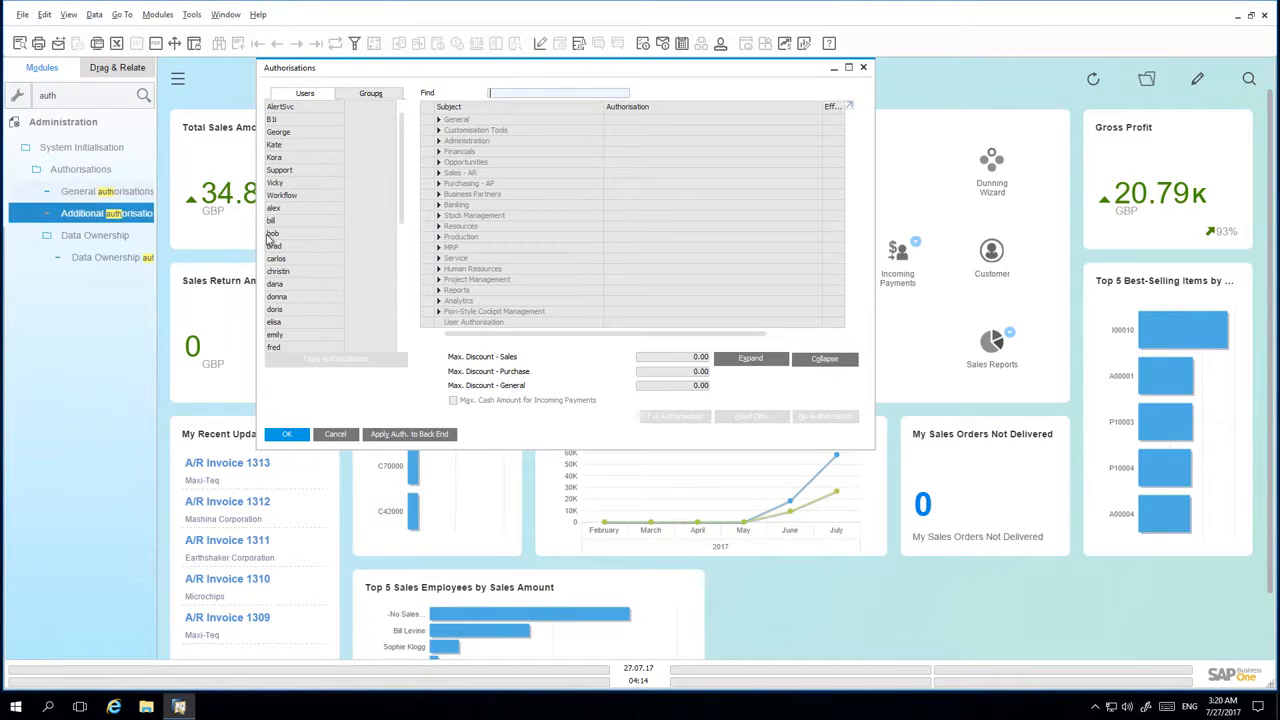
left_click(308, 250)
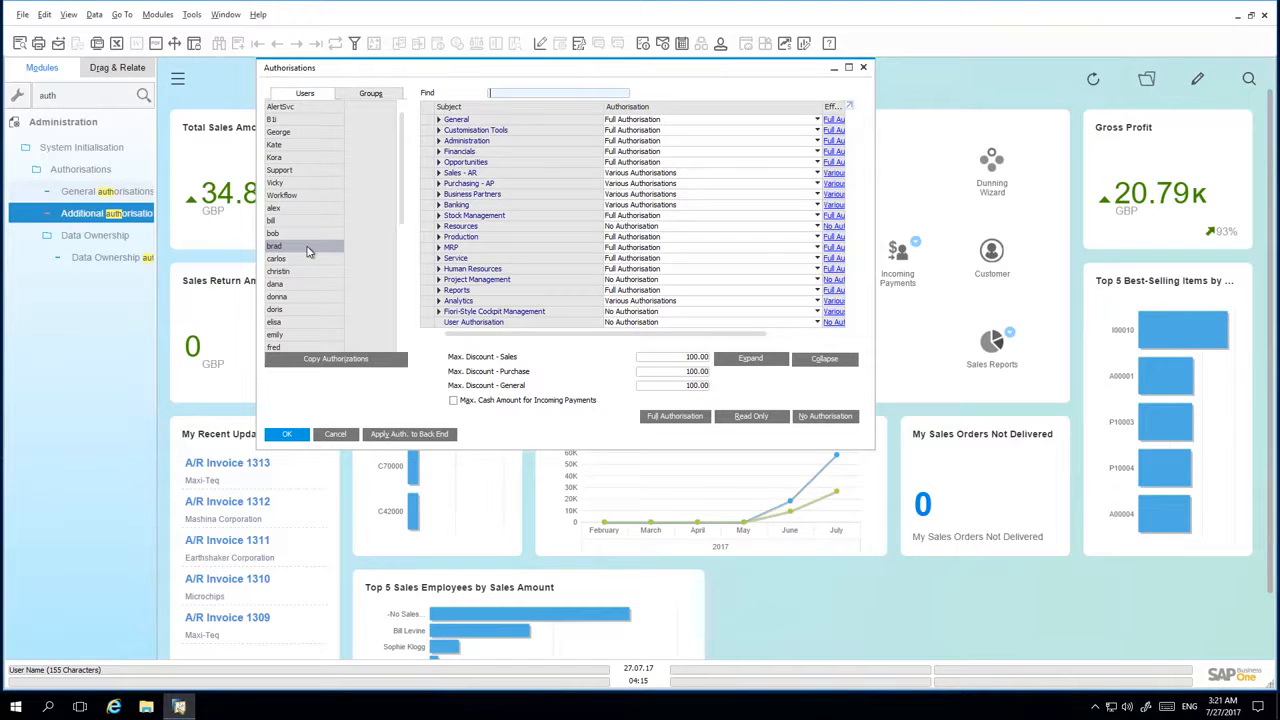
Expand the Sales - AR and Sales Reports authorisation entries.
left_click(438, 174)
scroll(440, 205, "down", 2)
scroll(440, 205, "down", 1)
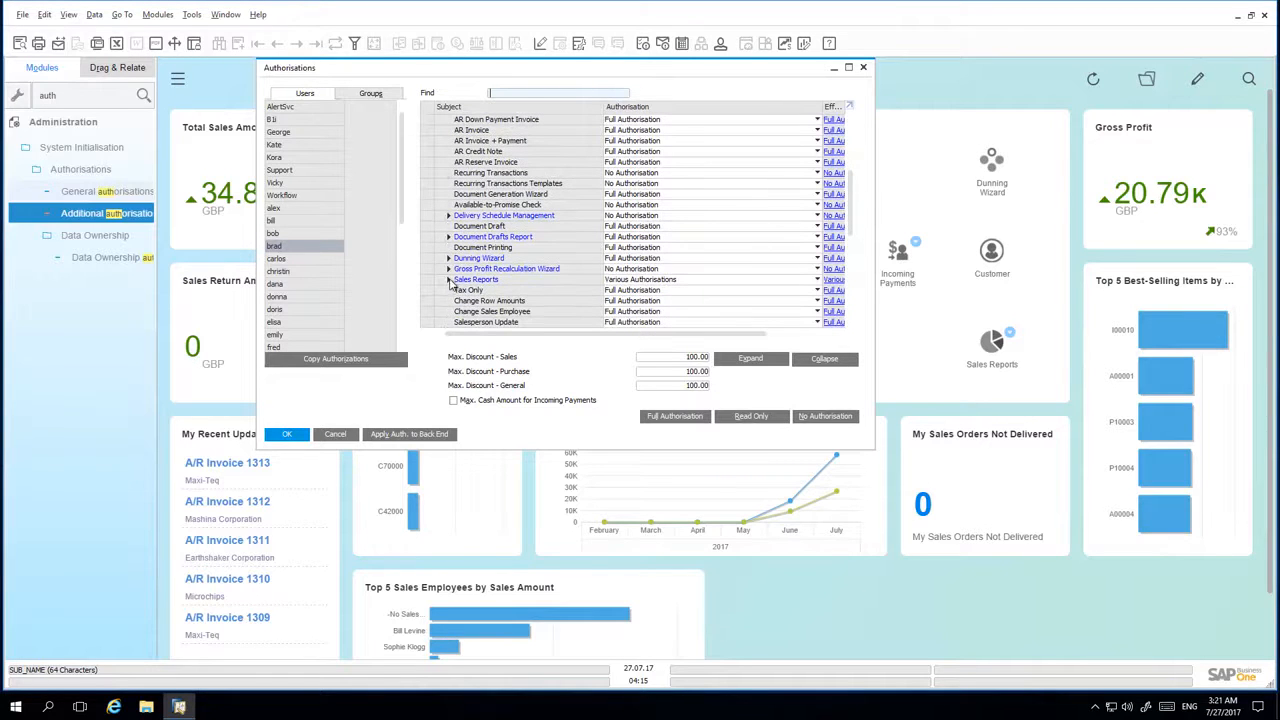
left_click(441, 281)
scroll(441, 283, "down", 3)
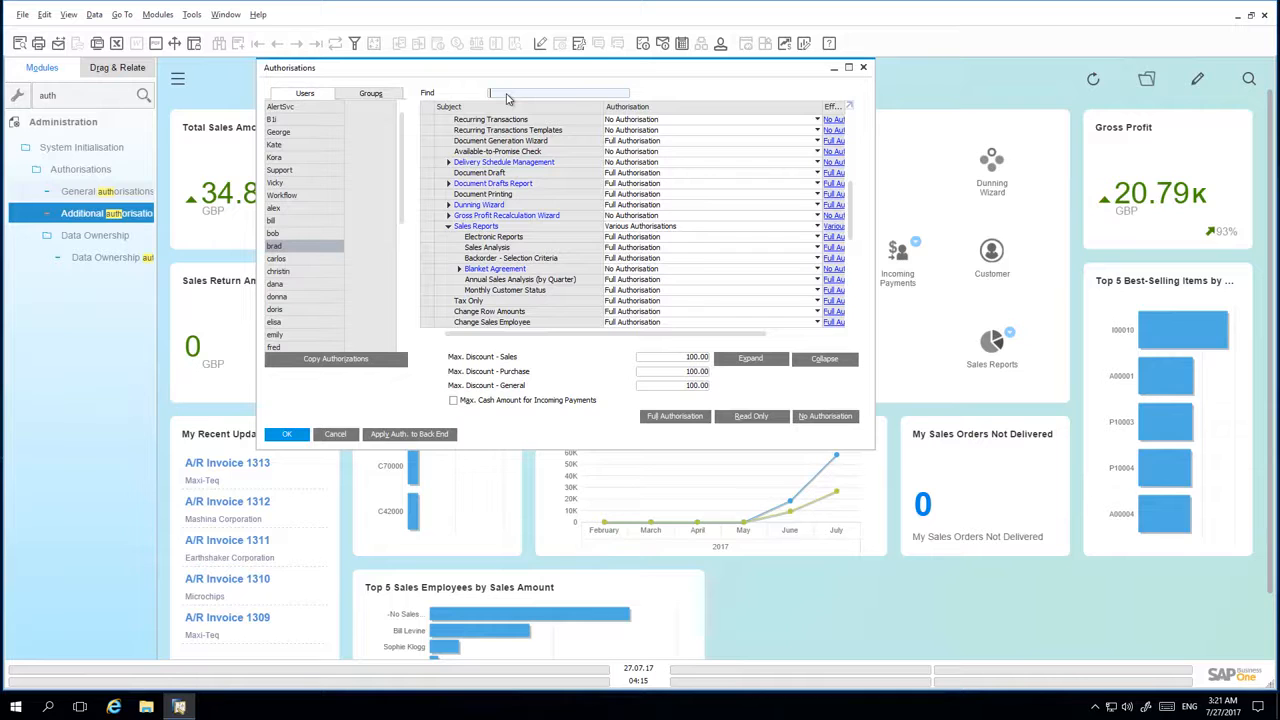
Search 'Sales Opp', set Semantic Layer Opportunities to Full Authorisation, and update.
type("Sales")
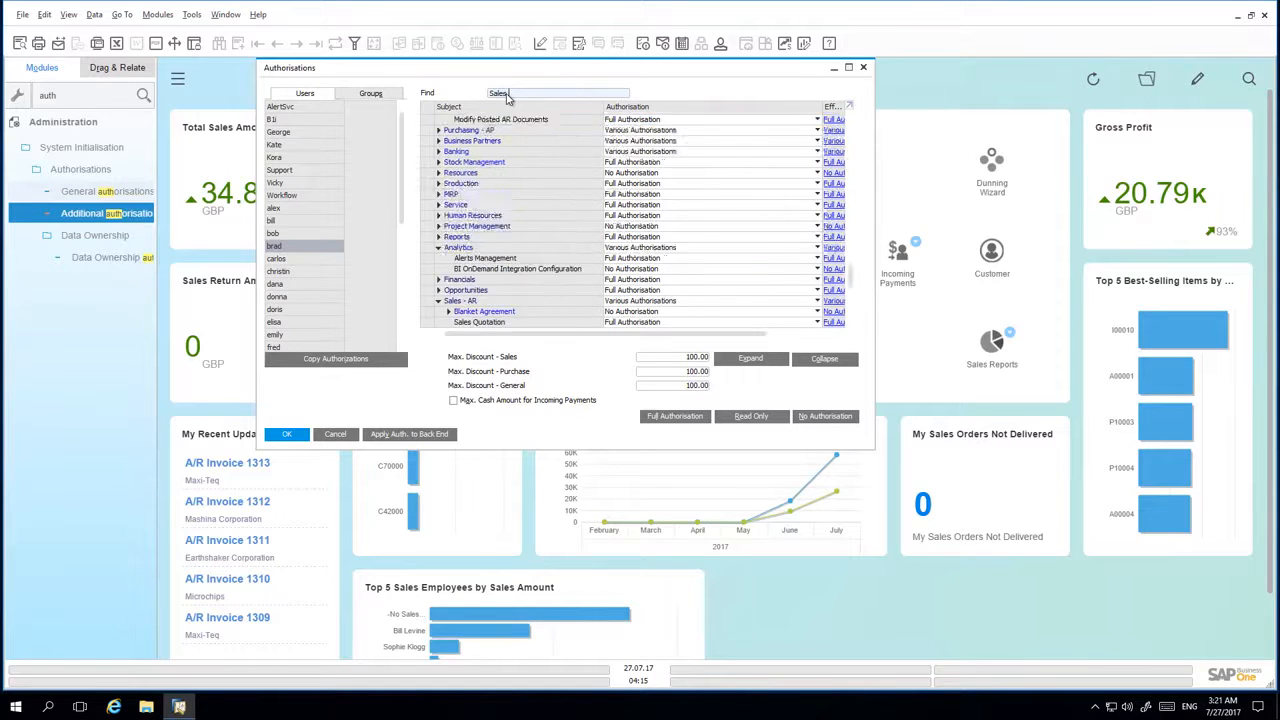
type(" Opp")
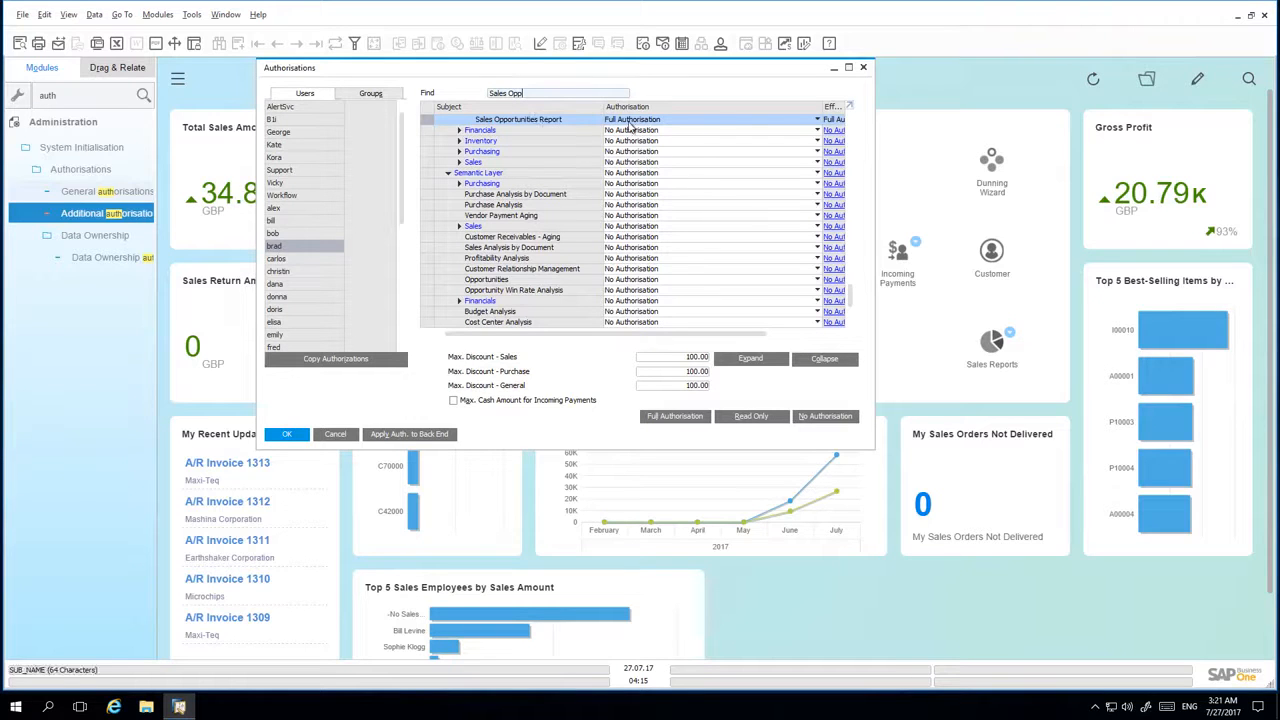
scroll(662, 125, "up", 3)
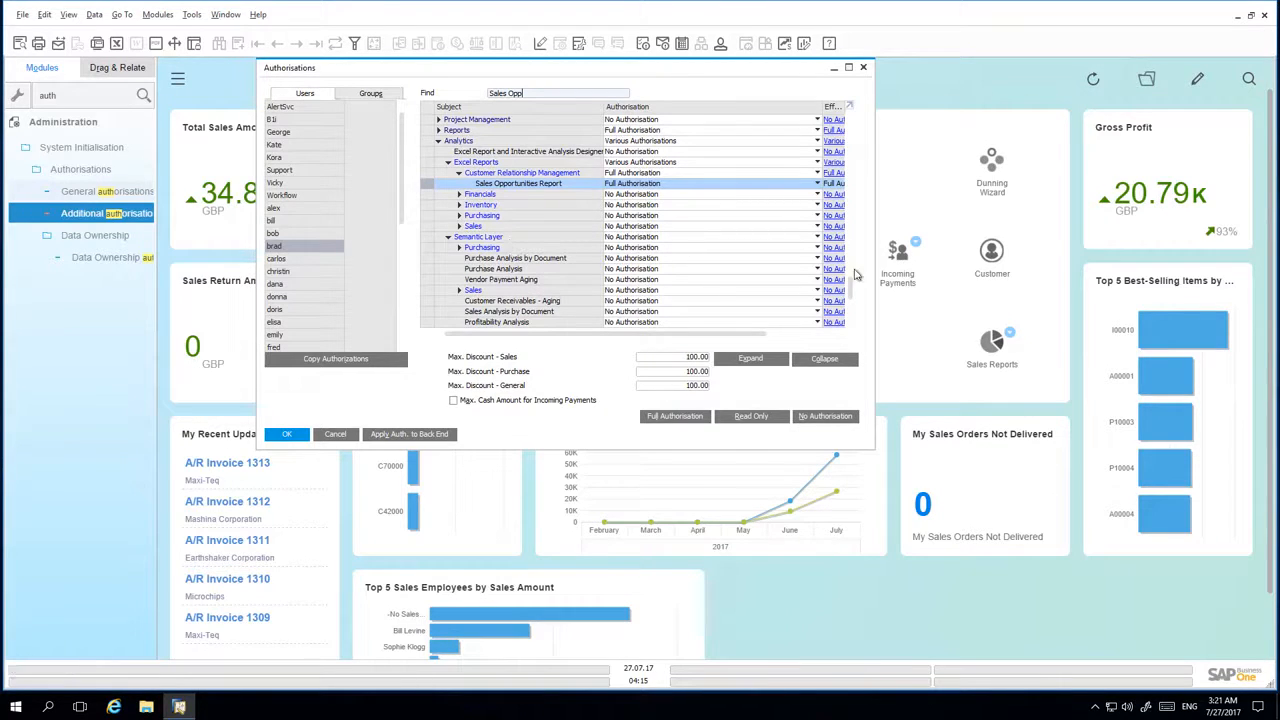
scroll(853, 305, "down", 3)
scroll(853, 305, "down", 1)
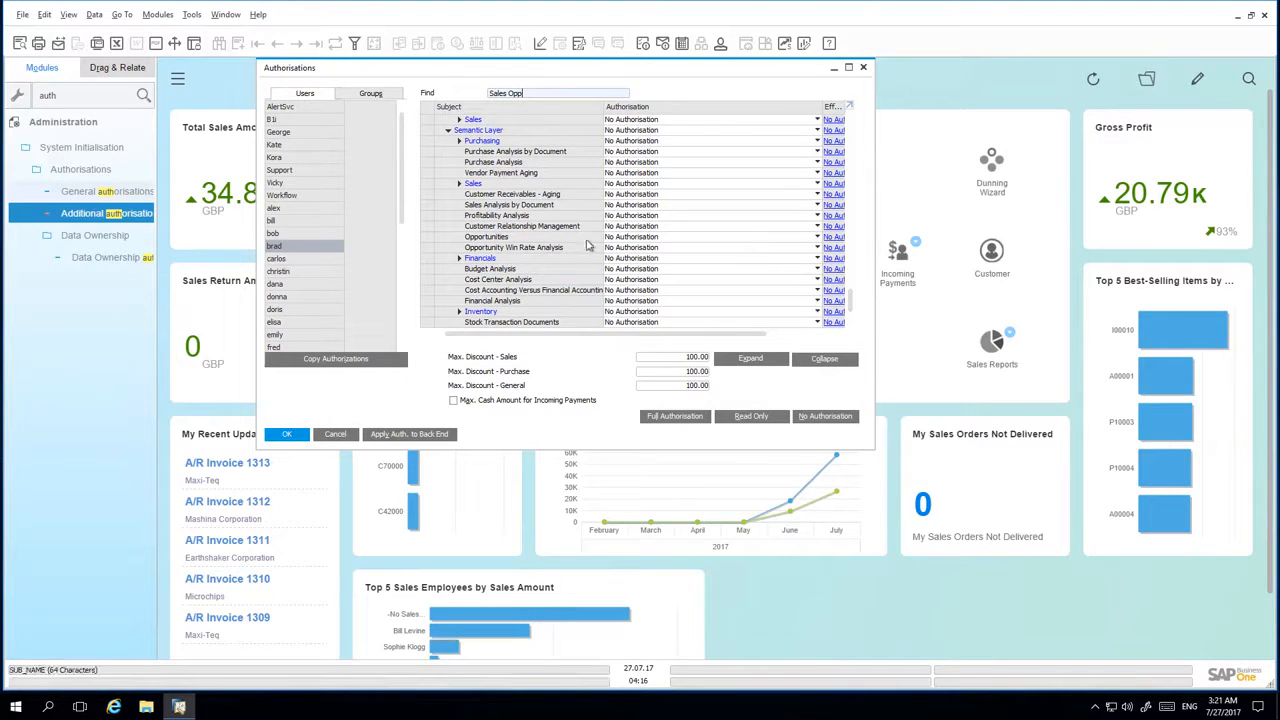
left_click(658, 247)
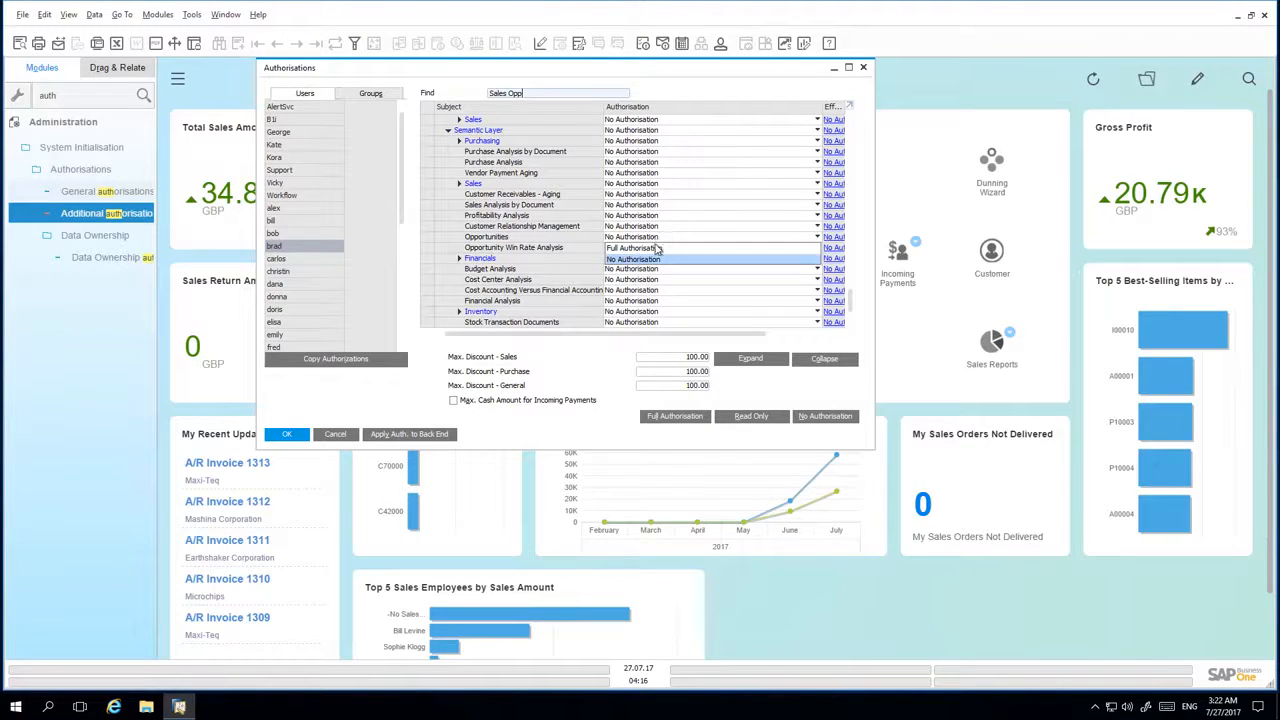
left_click(658, 247)
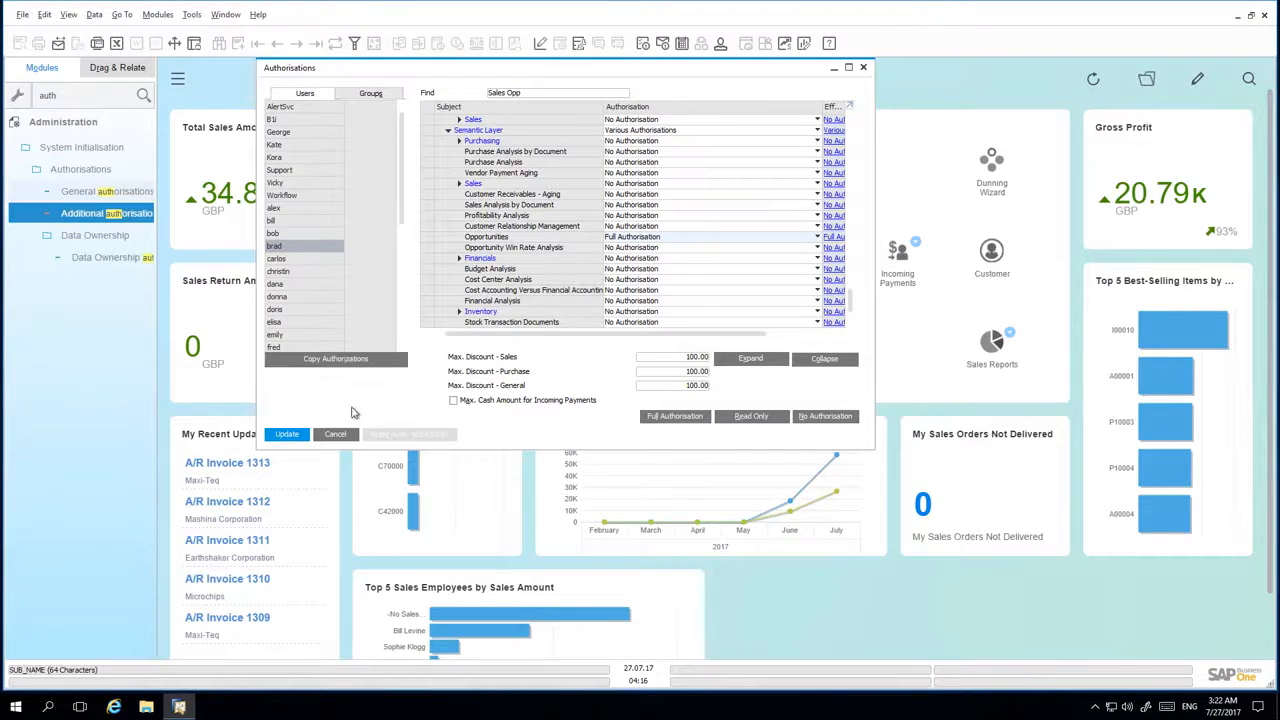
left_click(287, 434)
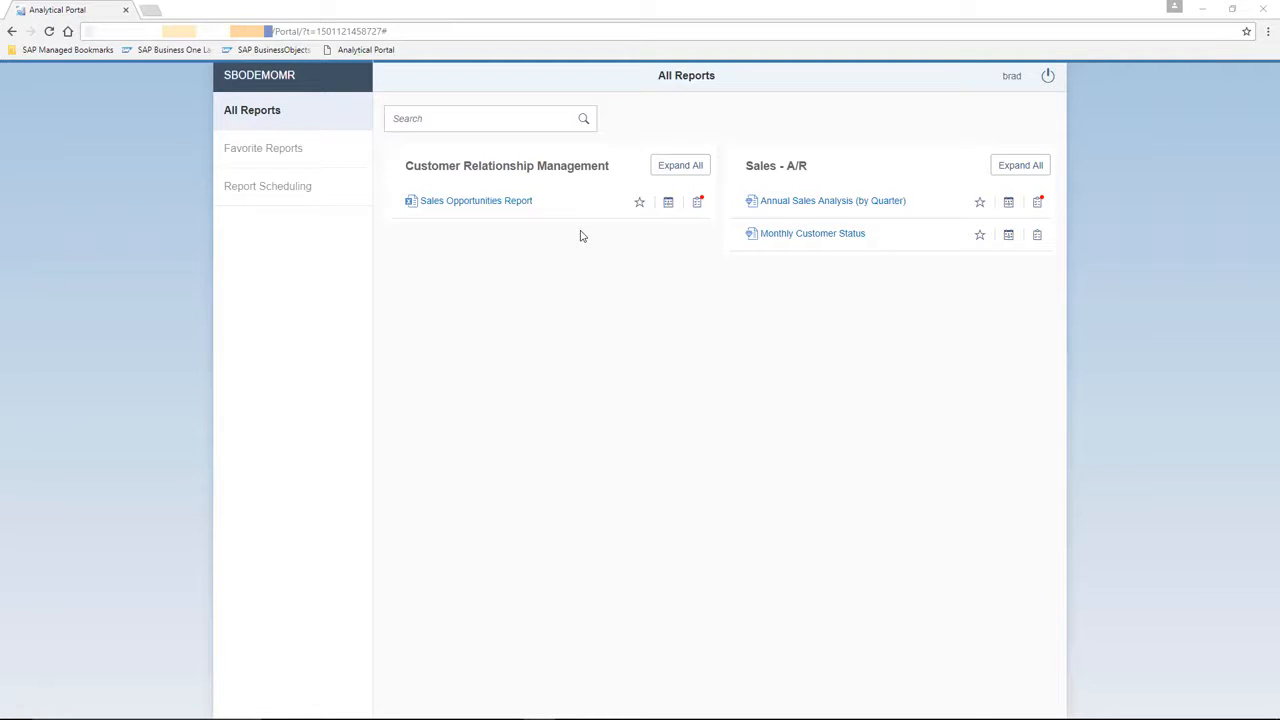
Run the Sales Opportunities Report again to load its Excel output.
left_click(493, 207)
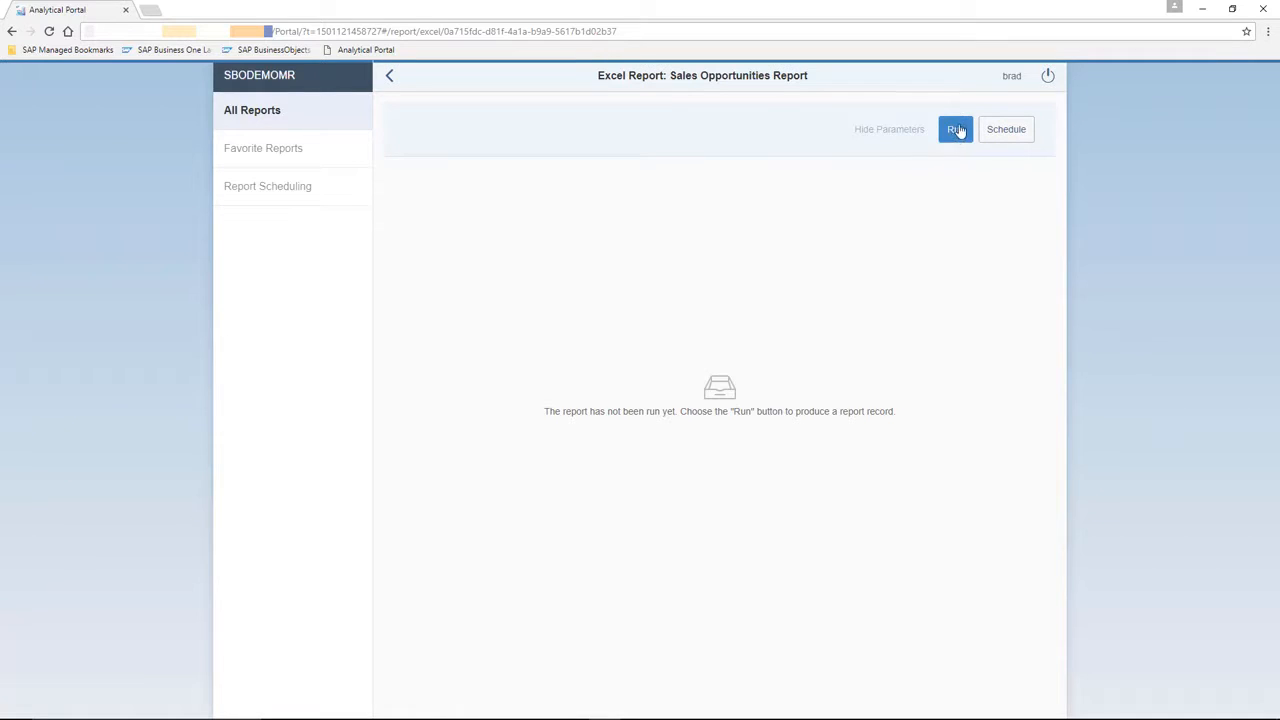
left_click(956, 131)
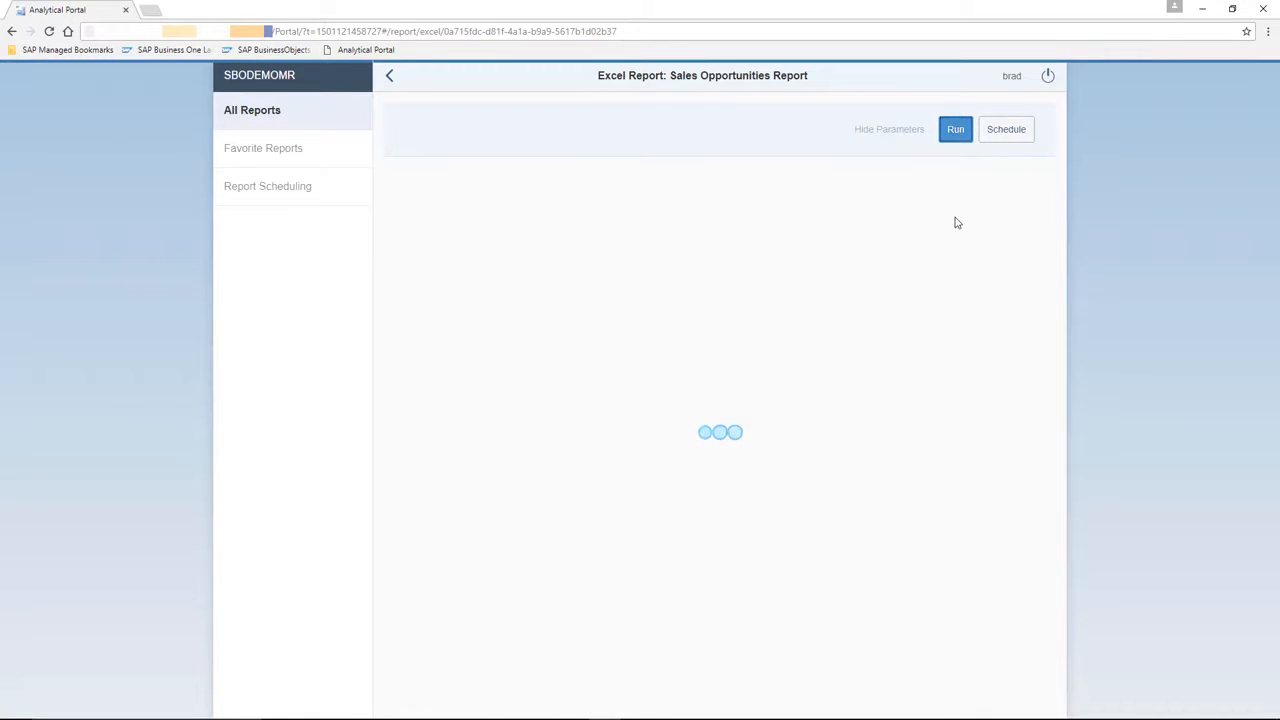